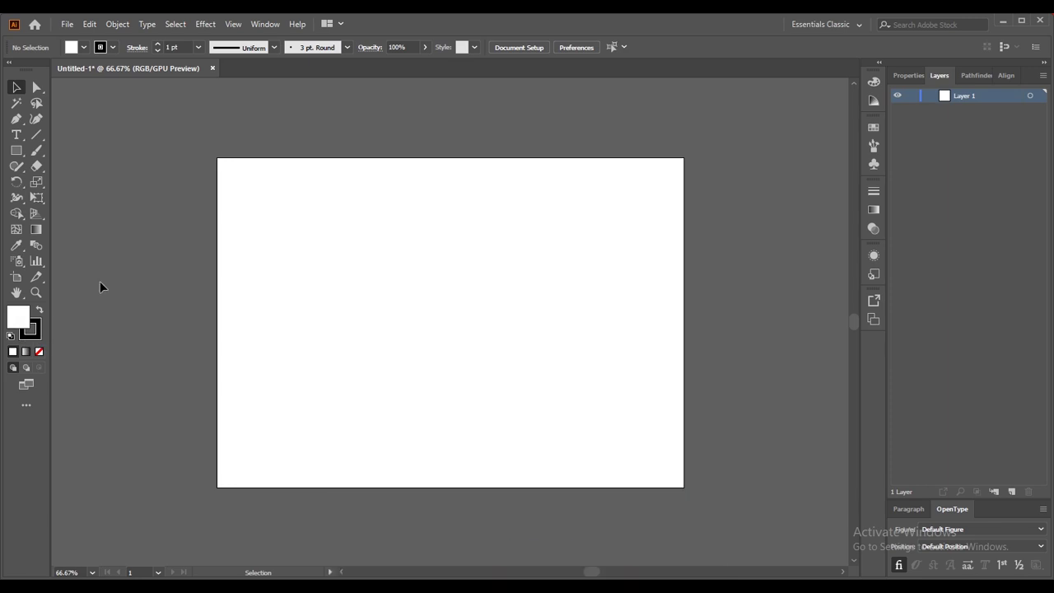
Draw a straight horizontal line across the artboard with the Pen tool
{"action": "left_click", "coordinate": [17, 120]}
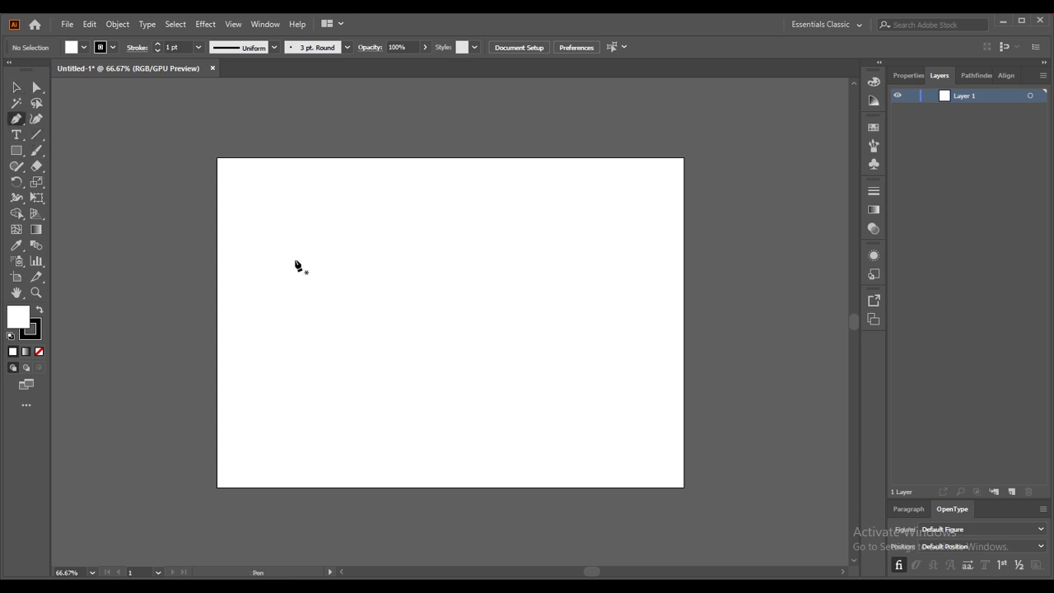
{"action": "left_click", "coordinate": [295, 260]}
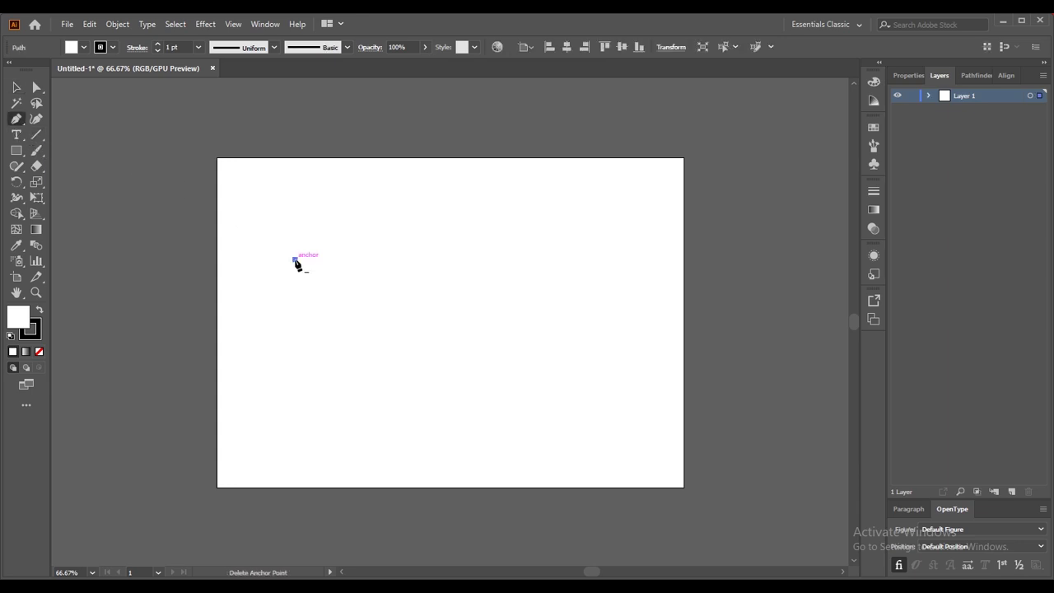
{"action": "left_click", "coordinate": [483, 261]}
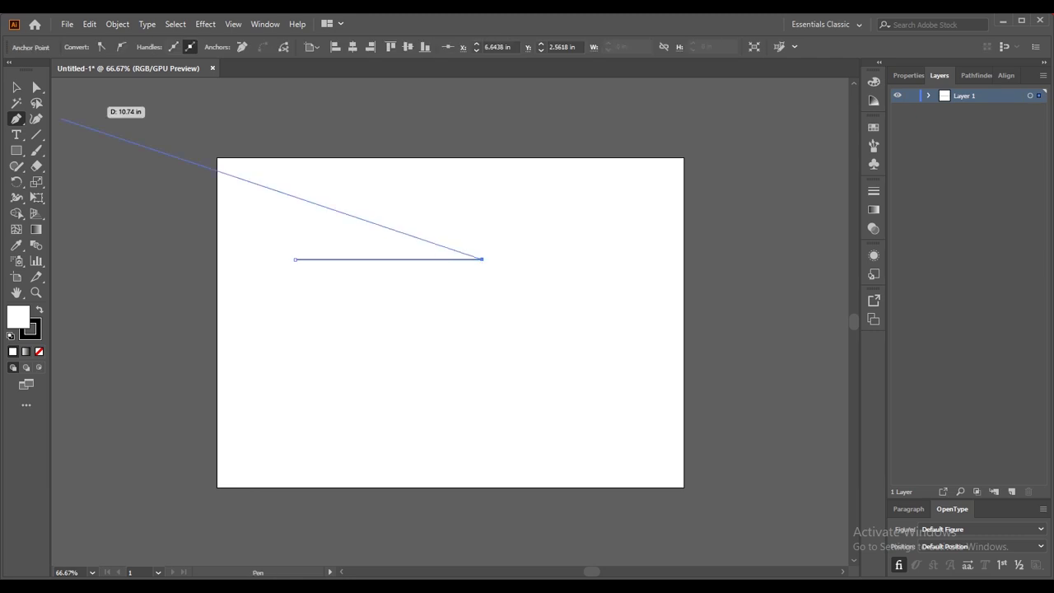
Draw a wide, shallow rectangle of matching width just below the line
{"action": "left_click", "coordinate": [15, 150]}
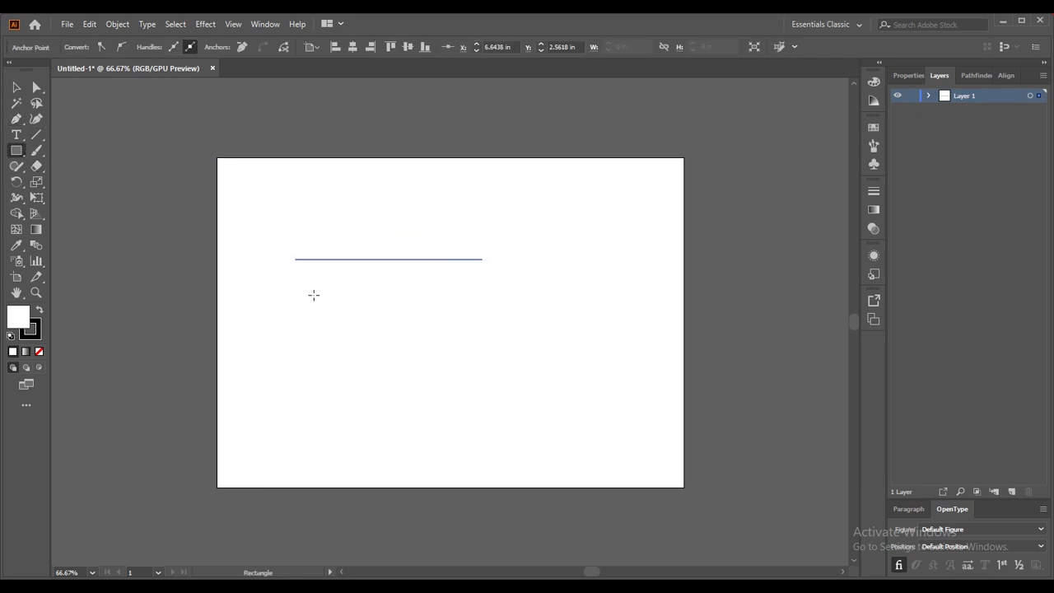
{"action": "mouse_move", "coordinate": [295, 288]}
{"action": "left_mouse_down"}
{"action": "mouse_move", "coordinate": [451, 322]}
{"action": "mouse_move", "coordinate": [484, 341]}
{"action": "left_mouse_up"}
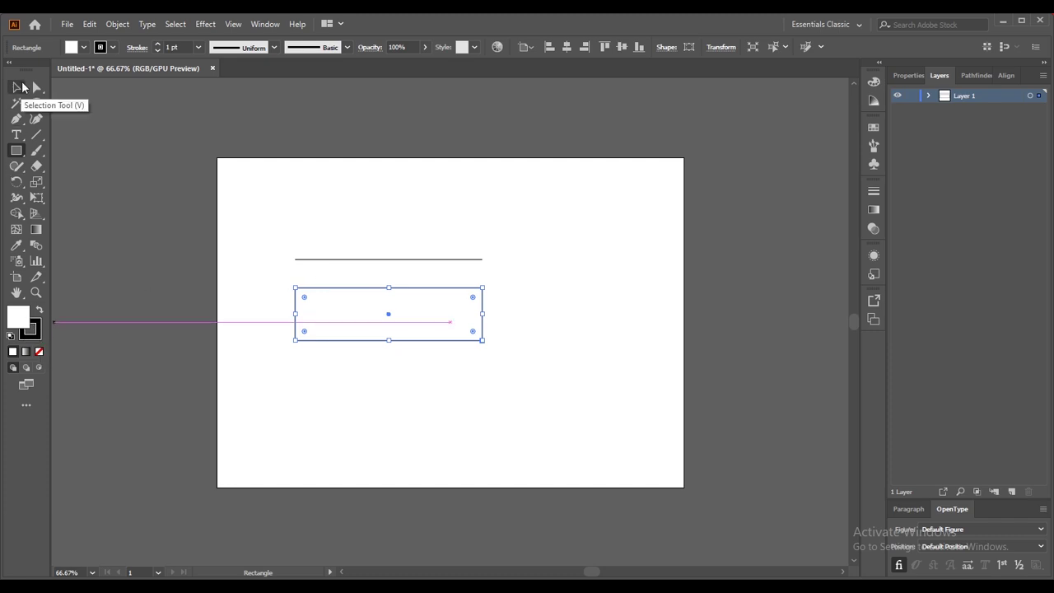
{"action": "left_click", "coordinate": [14, 88]}
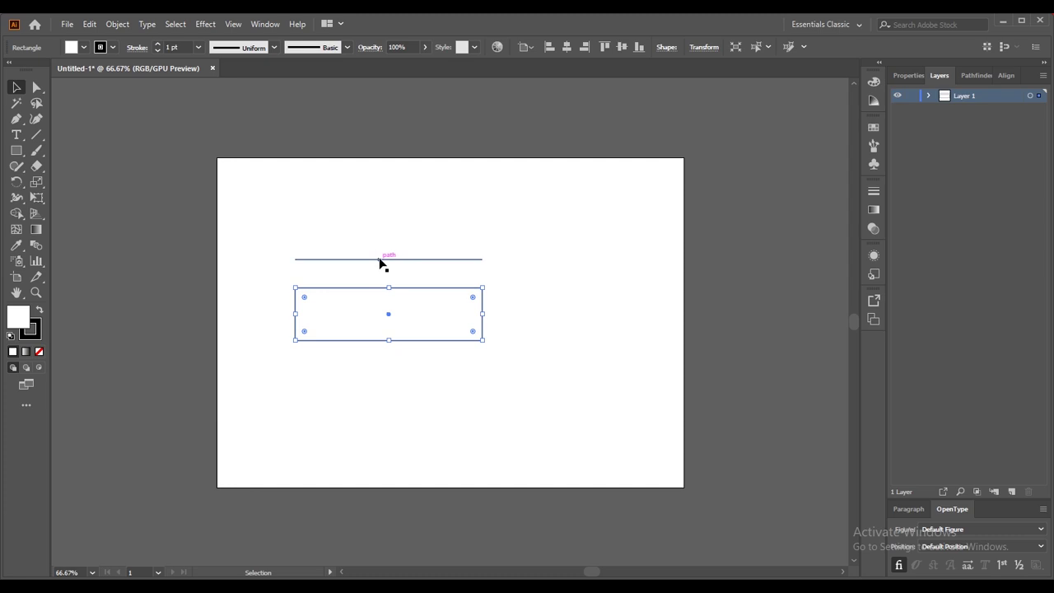
Raise the horizontal line slightly and fill the rectangle below it with red ff0000
{"action": "left_click_drag", "start_coordinate": [380, 260], "coordinate": [377, 235]}
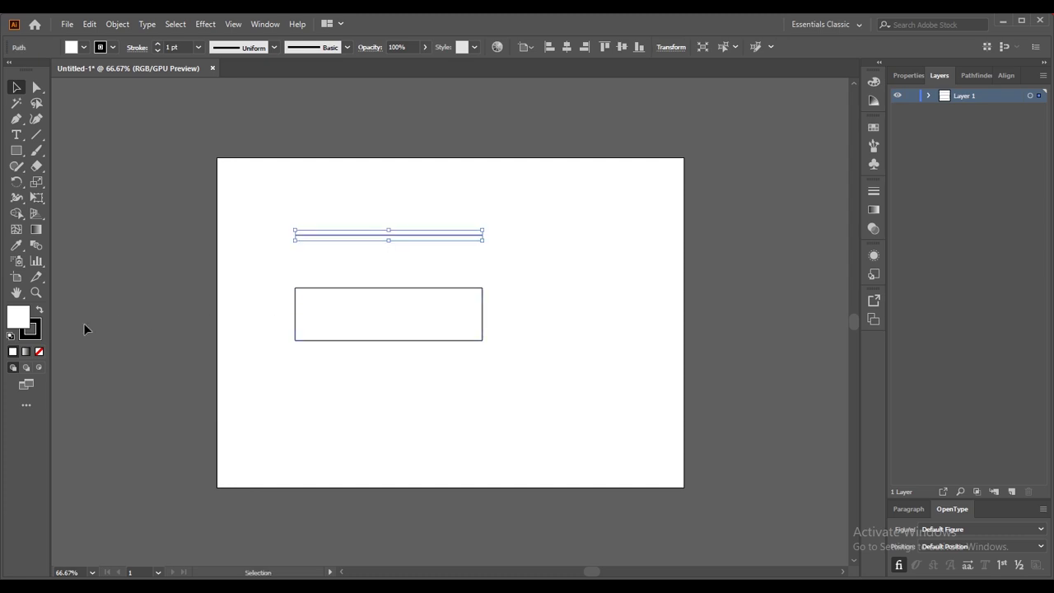
{"action": "left_click", "coordinate": [461, 339]}
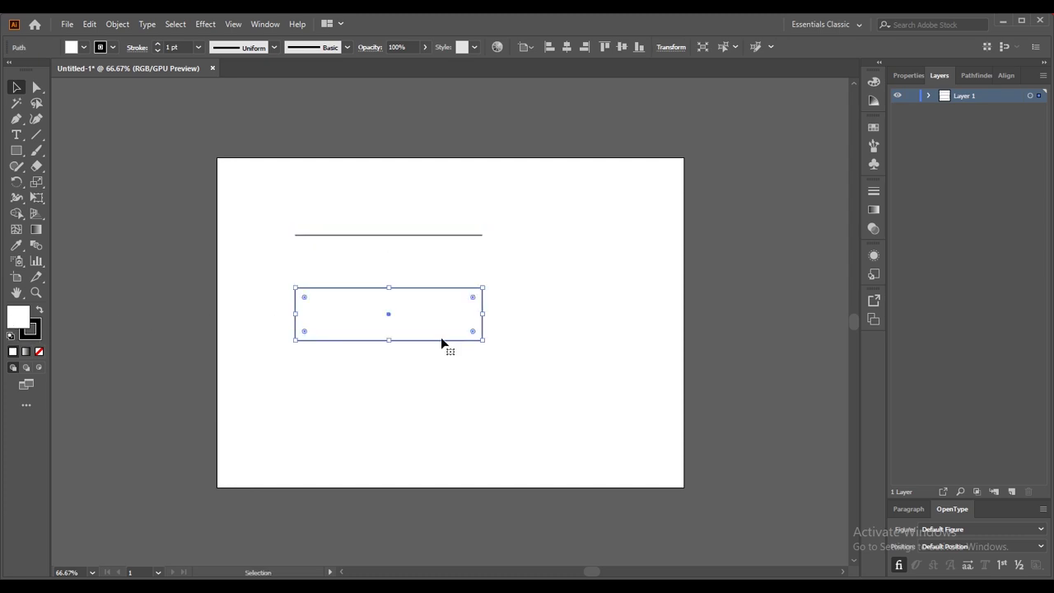
{"action": "double_click", "coordinate": [23, 319]}
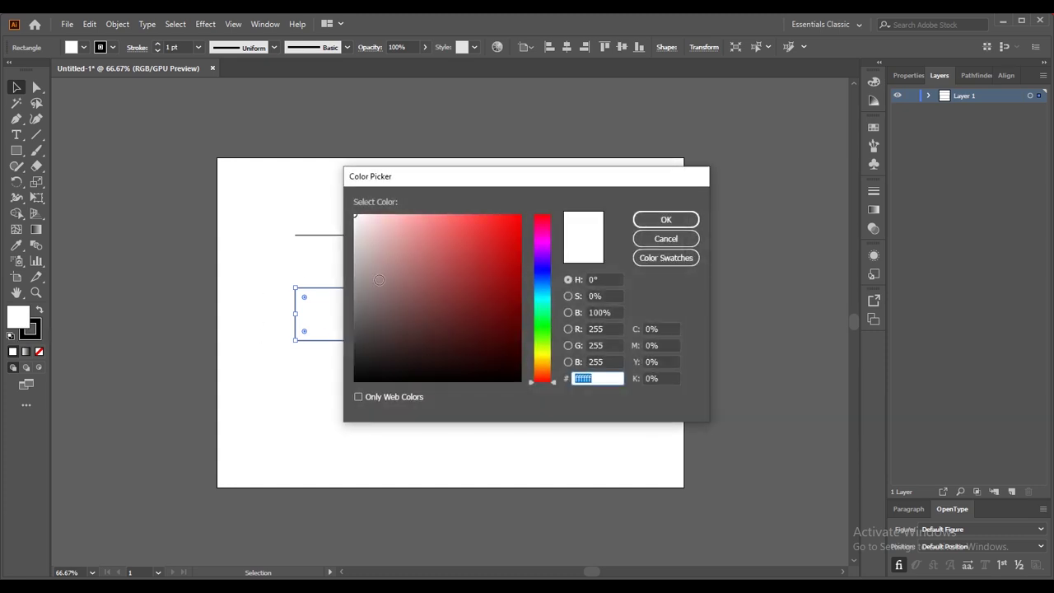
{"action": "left_click", "coordinate": [520, 215]}
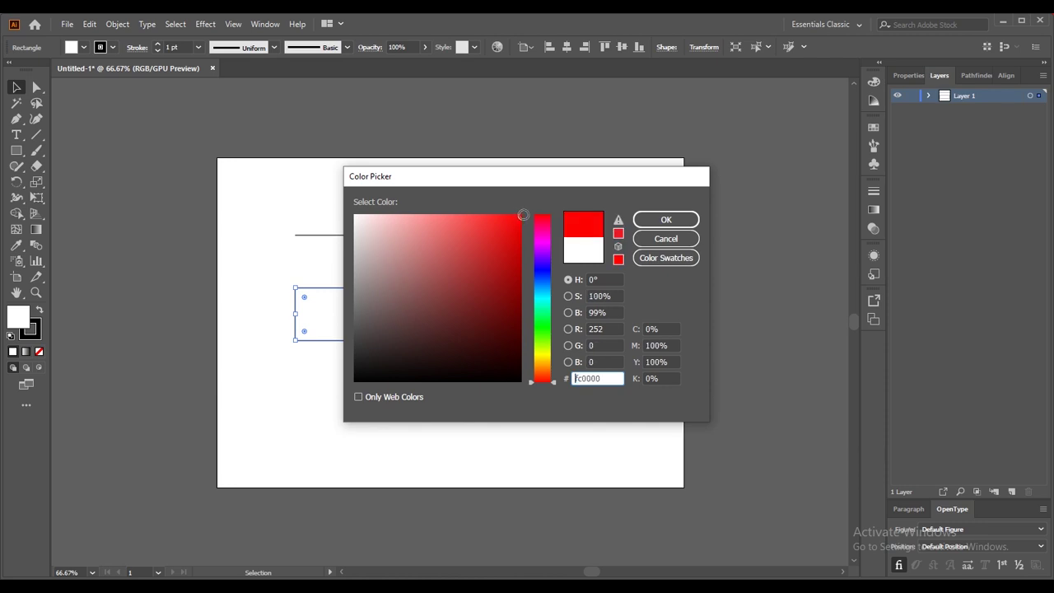
{"action": "left_click", "coordinate": [665, 219]}
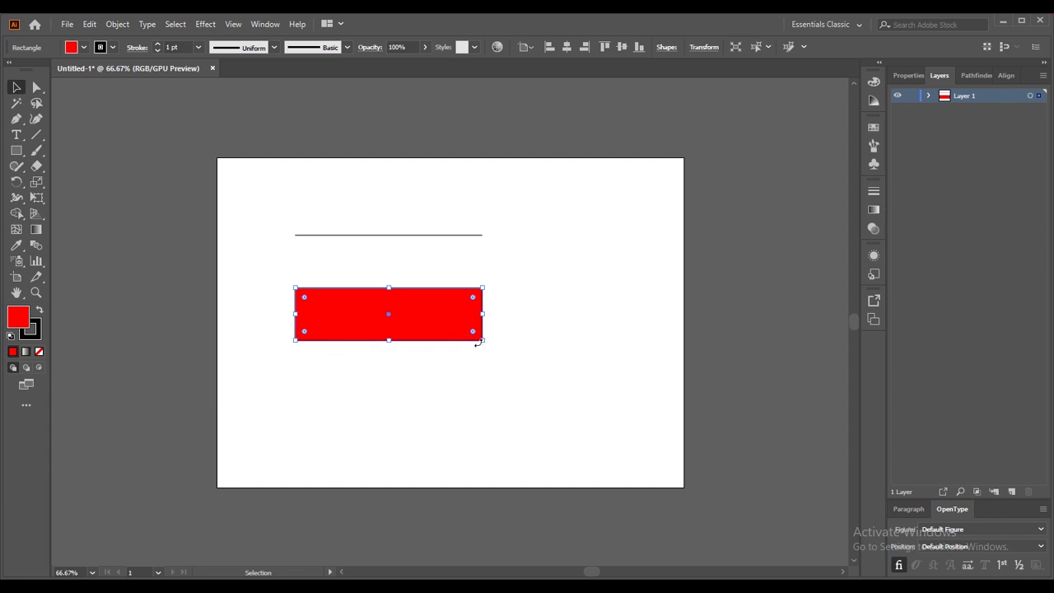
{"action": "left_click", "coordinate": [25, 334]}
Change the red rectangle's outline colour from black to bright yellow f9ff00
{"action": "left_click", "coordinate": [38, 338]}
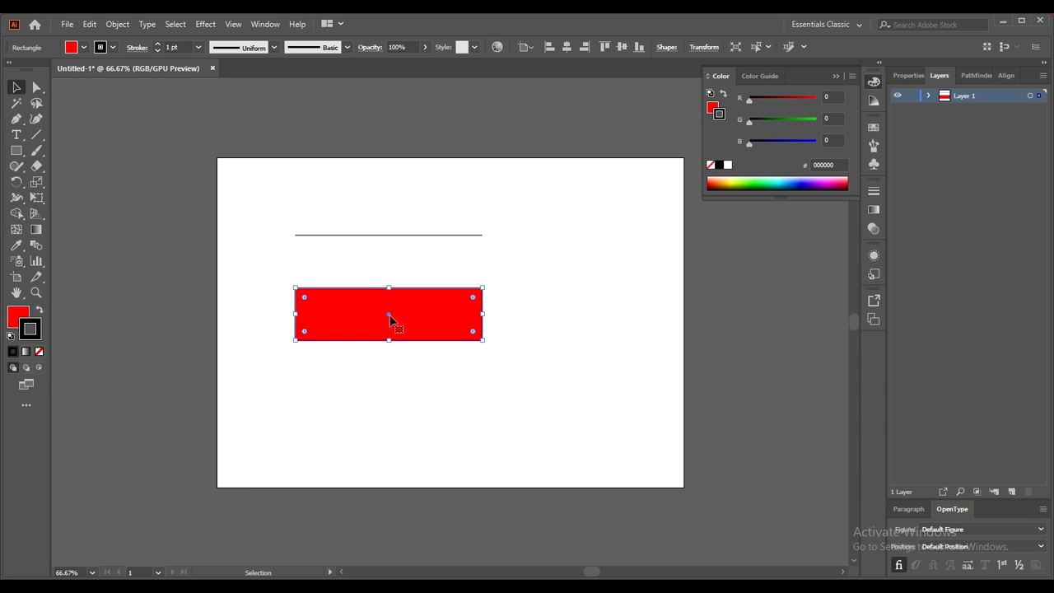
{"action": "double_click", "coordinate": [32, 338]}
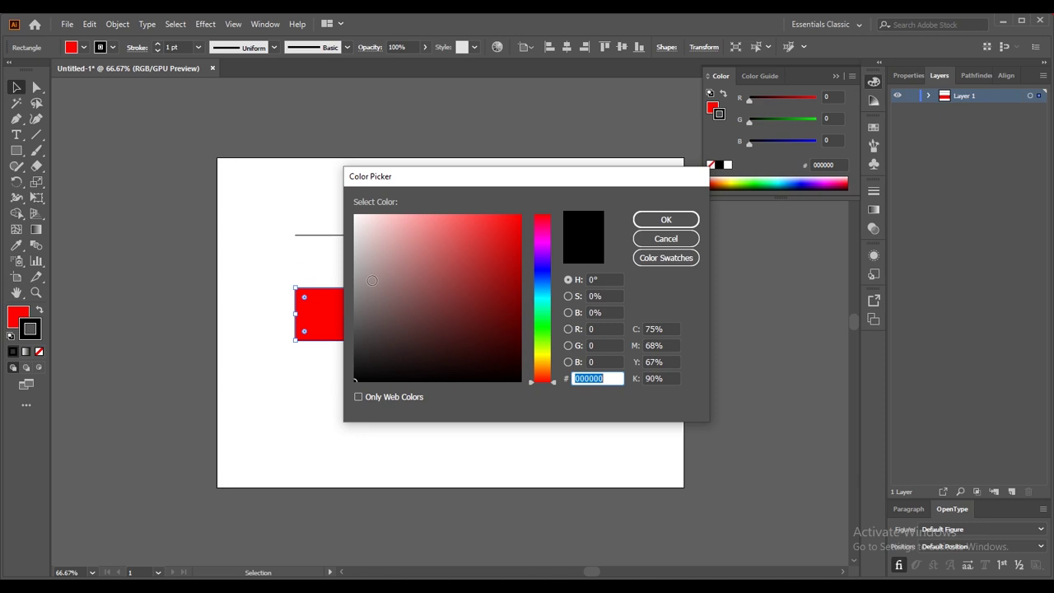
{"action": "left_click", "coordinate": [543, 354]}
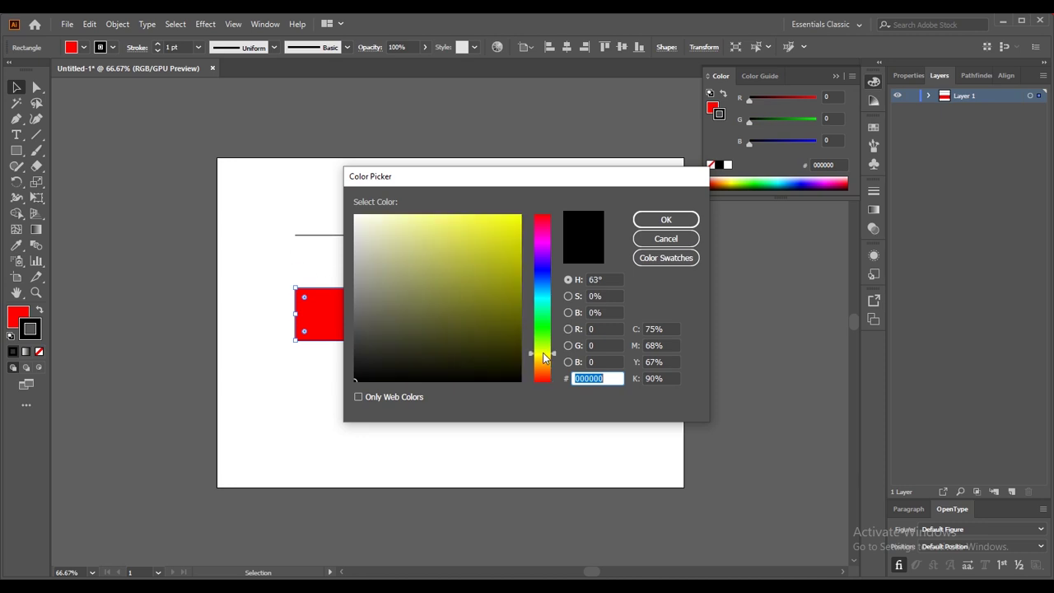
{"action": "left_click", "coordinate": [520, 216]}
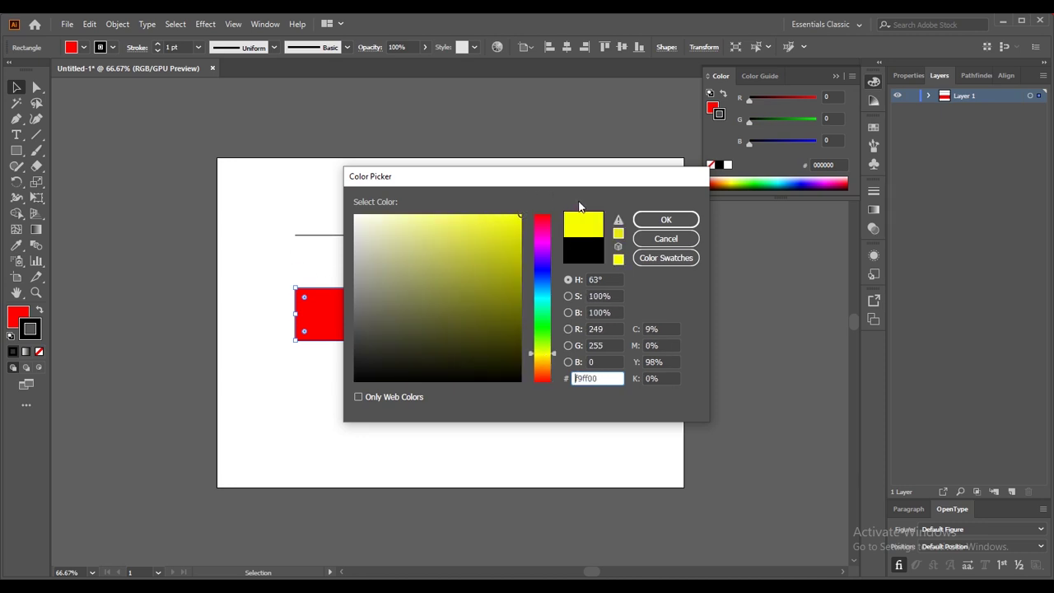
{"action": "left_click", "coordinate": [653, 220]}
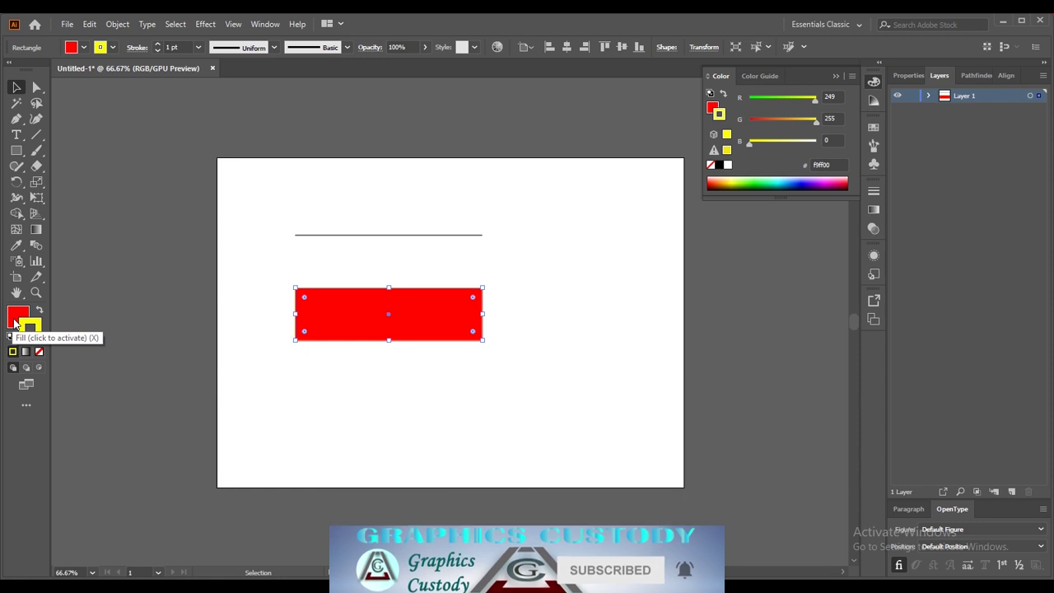
Draw a second red, yellow-outlined rectangle below the first one
{"action": "left_click", "coordinate": [17, 153]}
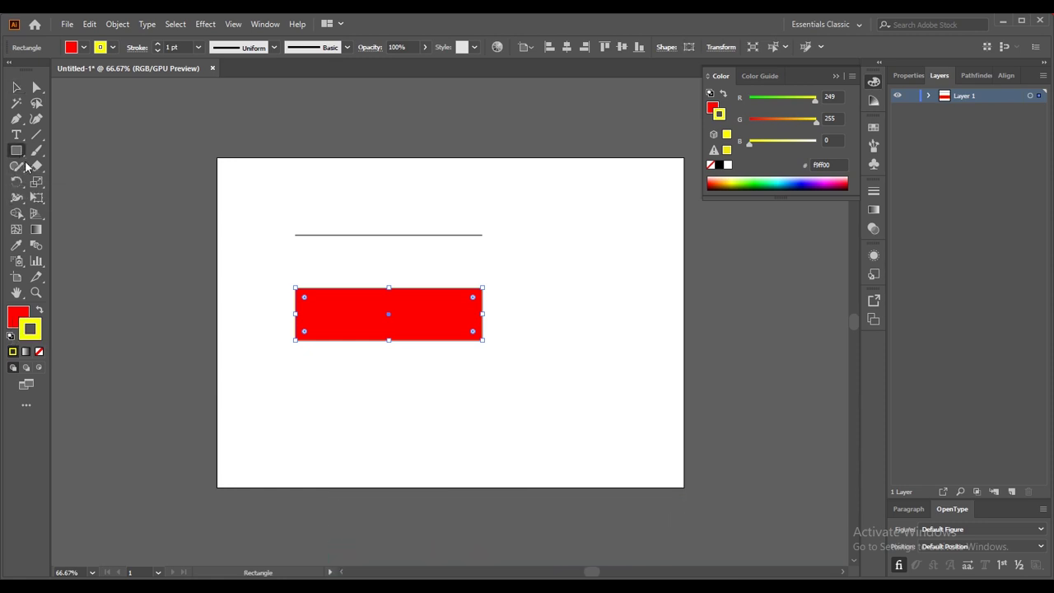
{"action": "left_click_drag", "start_coordinate": [289, 396], "coordinate": [466, 444]}
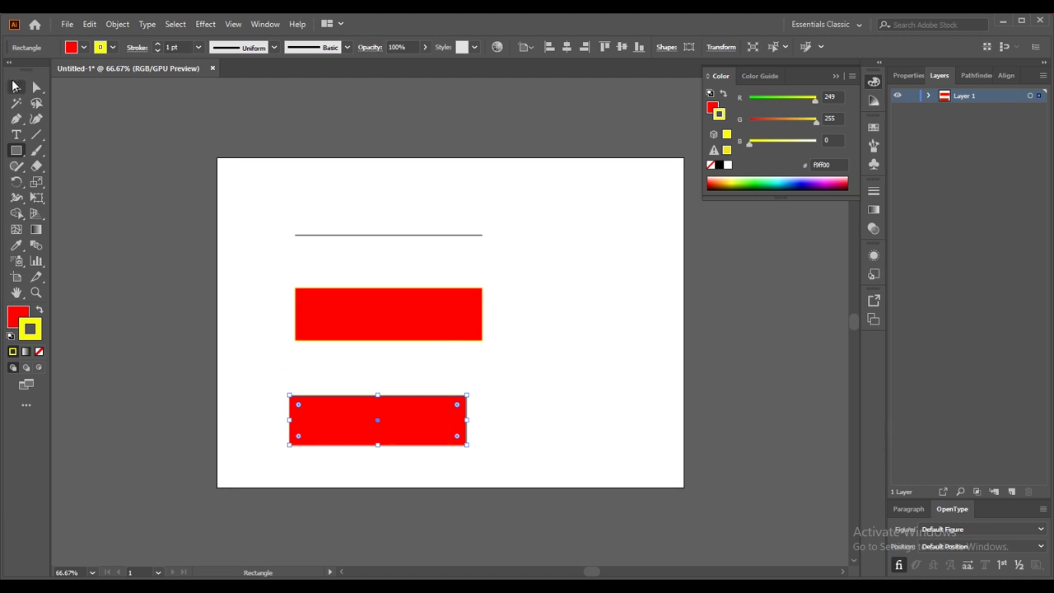
{"action": "left_click", "coordinate": [17, 86]}
{"action": "left_click", "coordinate": [536, 394]}
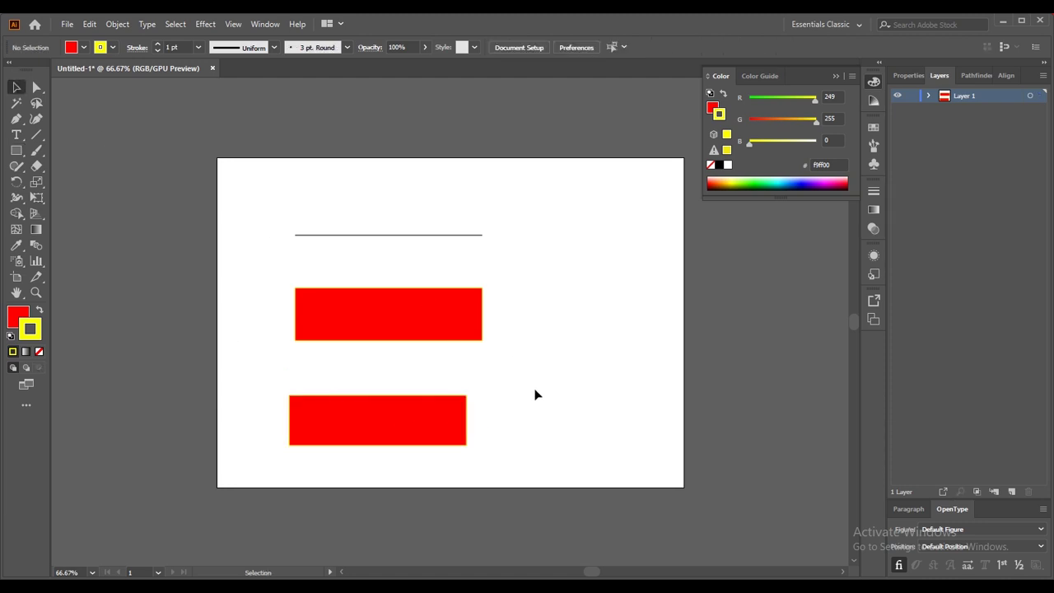
Zoom up to 3200% to inspect the yellow outline, then zoom out and select the lower rectangle
{"action": "key", "text": "ctrl+plus"}
{"action": "key", "text": "ctrl+plus"}
{"action": "key", "text": "ctrl+plus"}
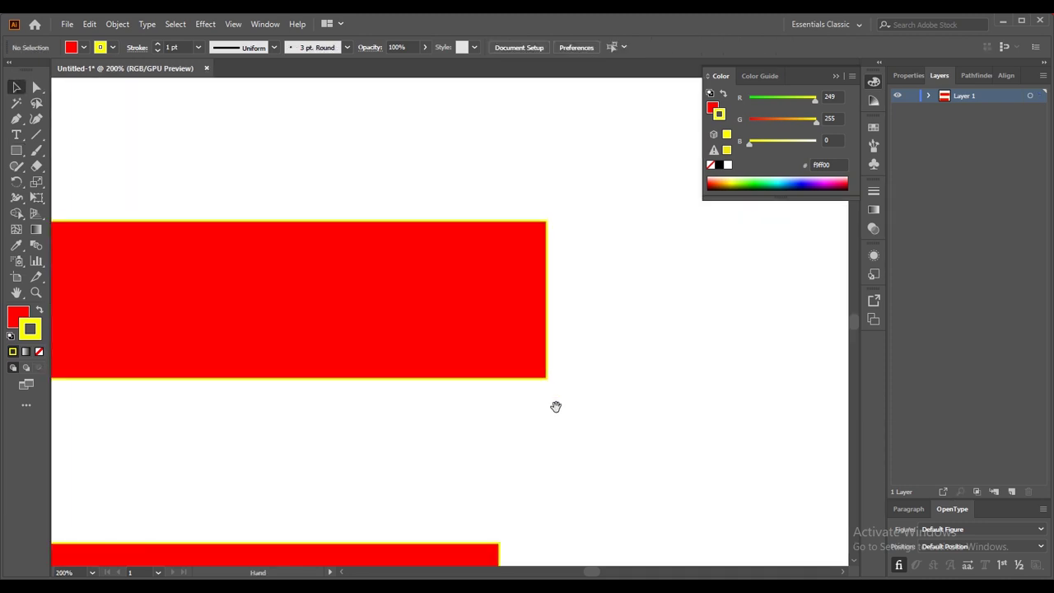
{"action": "left_click_drag", "start_coordinate": [626, 298], "coordinate": [702, 240]}
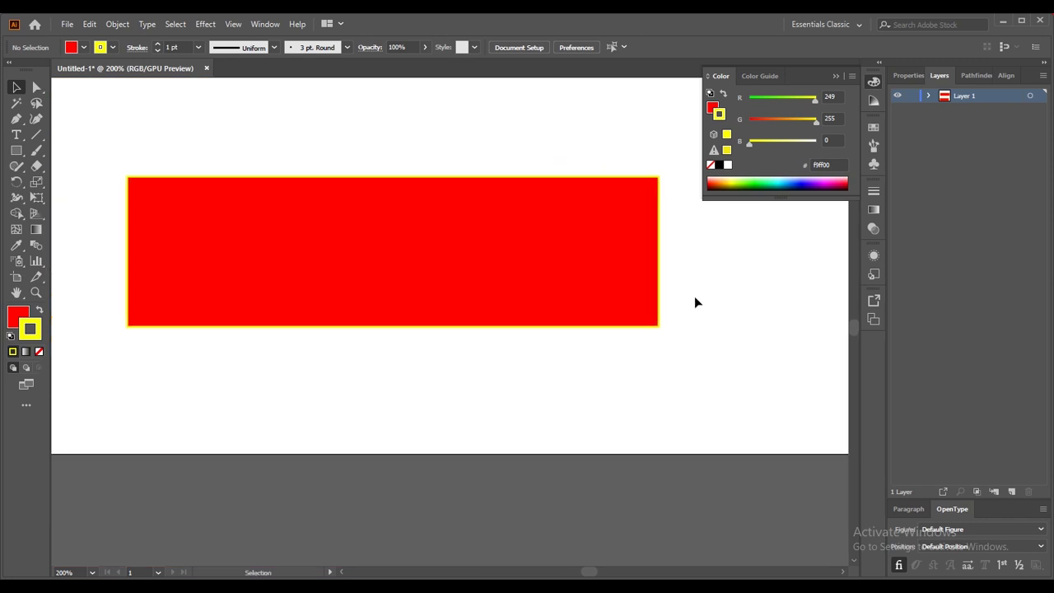
{"action": "key", "text": "ctrl+plus"}
{"action": "key", "text": "ctrl+plus"}
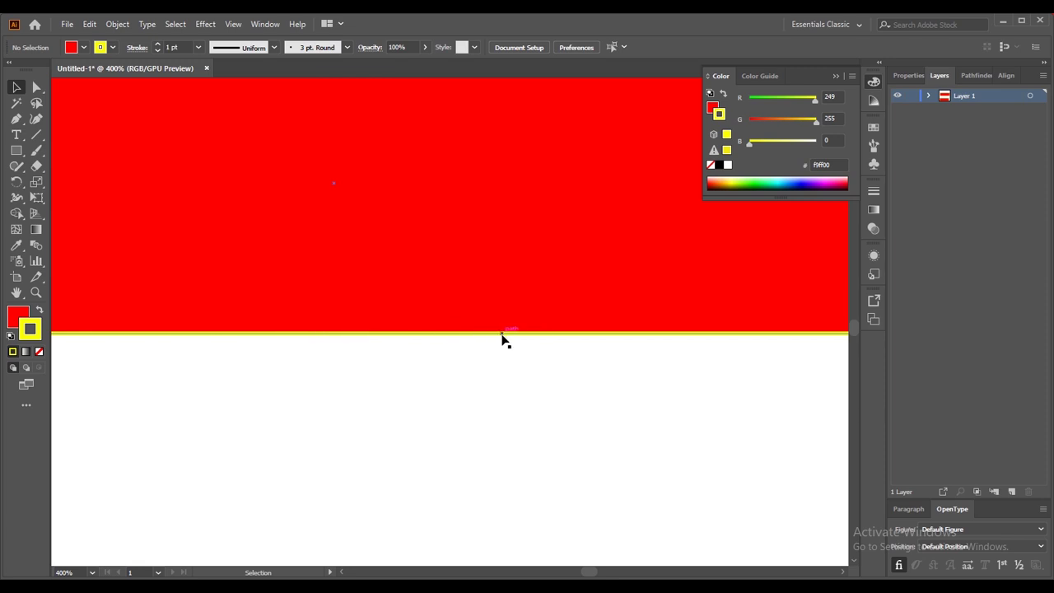
{"action": "key", "text": "ctrl+minus"}
{"action": "key", "text": "ctrl+plus"}
{"action": "key", "text": "ctrl+plus"}
{"action": "key", "text": "ctrl+plus"}
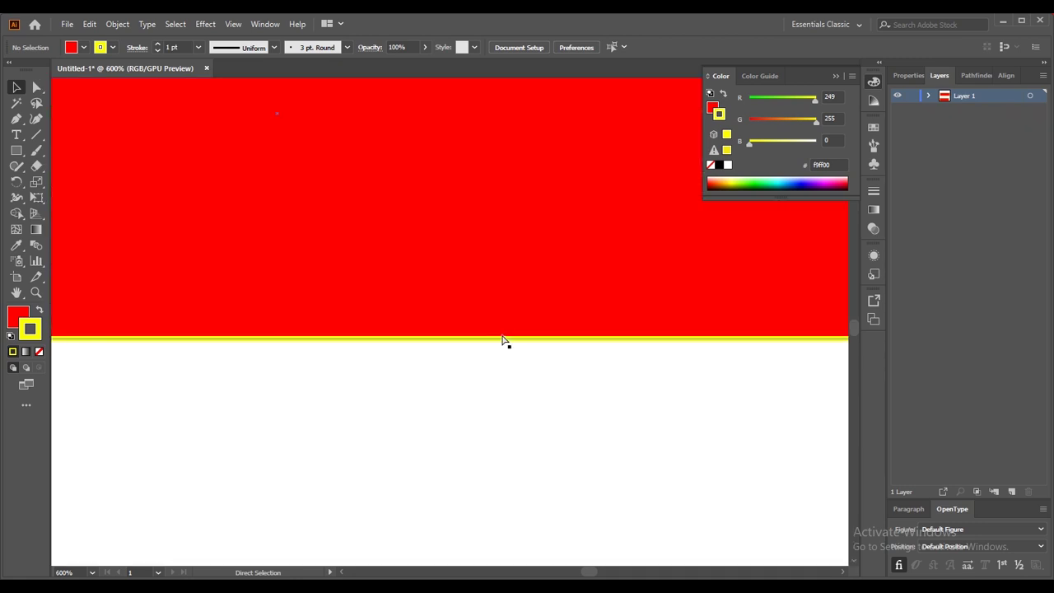
{"action": "key", "text": "ctrl+plus"}
{"action": "key", "text": "ctrl+plus"}
{"action": "key", "text": "ctrl+plus"}
{"action": "key", "text": "ctrl+plus"}
{"action": "key", "text": "ctrl+plus"}
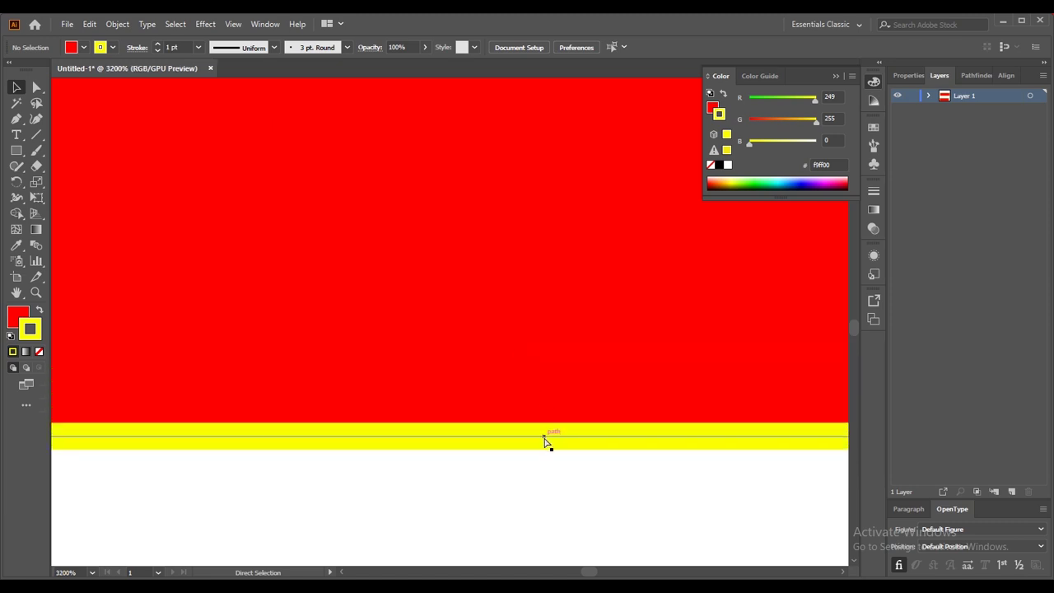
{"action": "key", "text": "ctrl+minus"}
{"action": "key", "text": "ctrl+minus"}
{"action": "key", "text": "ctrl+minus"}
{"action": "key", "text": "ctrl+minus"}
{"action": "key", "text": "ctrl+minus"}
{"action": "key", "text": "ctrl+minus"}
{"action": "key", "text": "ctrl+minus"}
{"action": "key", "text": "ctrl+minus"}
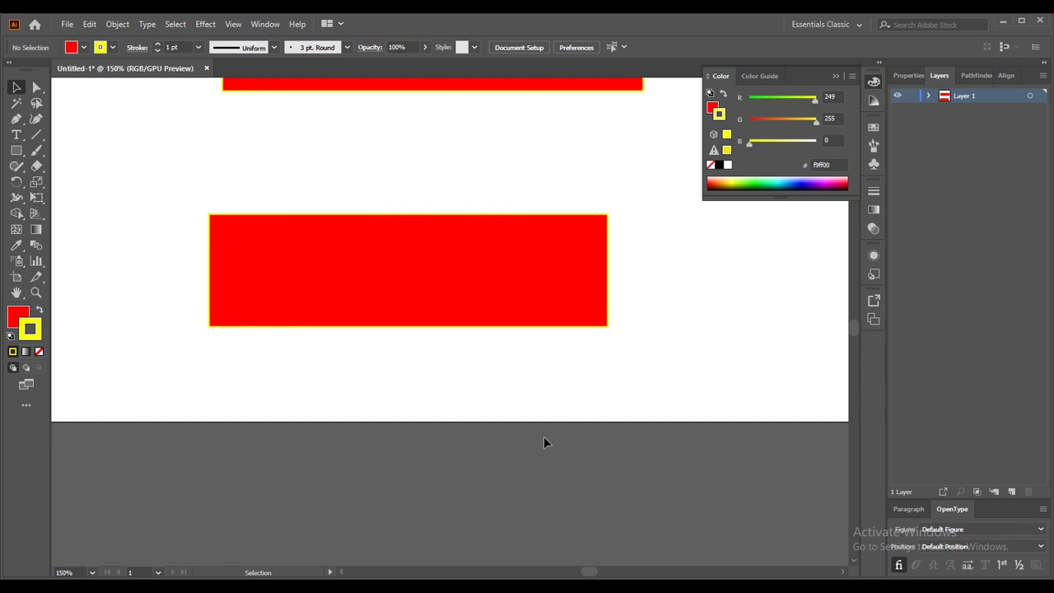
{"action": "left_click", "coordinate": [303, 326]}
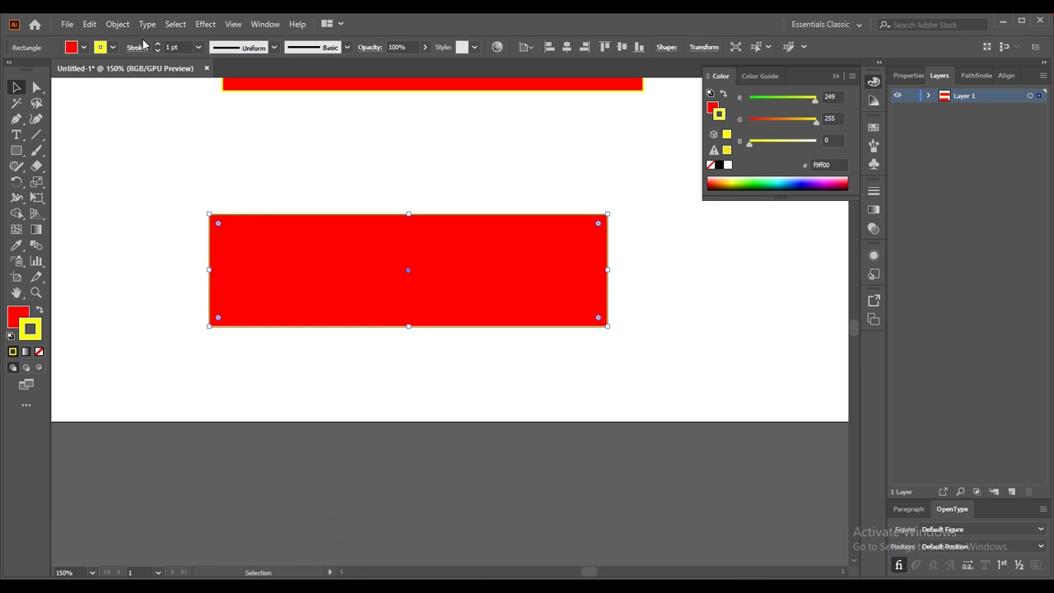
Set the lower rectangle's yellow stroke weight to 6 pt using the spinner arrows
{"action": "left_click", "coordinate": [145, 42]}
{"action": "left_click", "coordinate": [144, 42]}
{"action": "left_click", "coordinate": [157, 44]}
{"action": "left_click", "coordinate": [157, 43]}
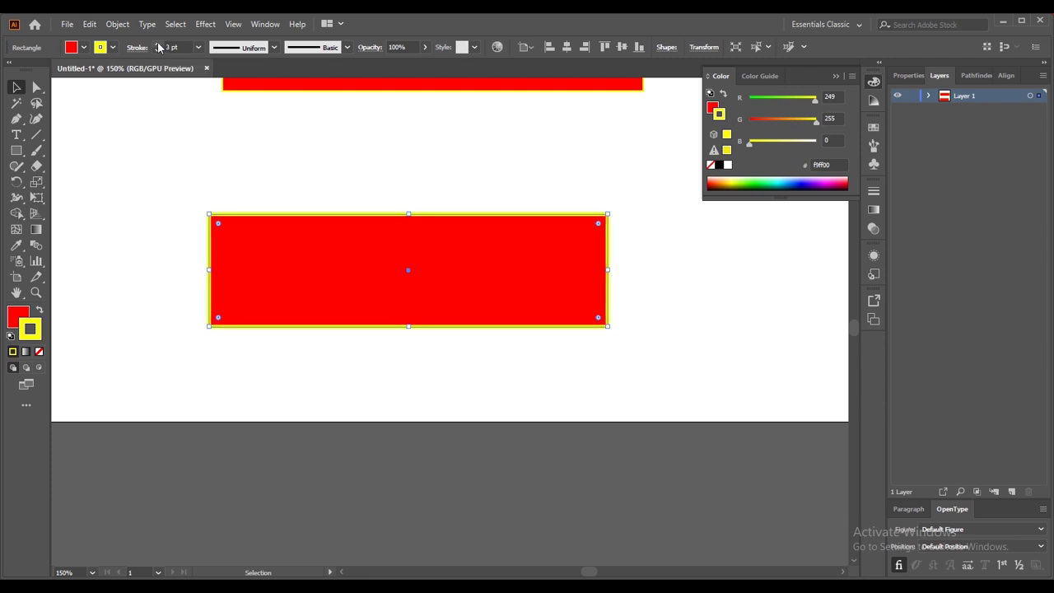
{"action": "left_click", "coordinate": [158, 45]}
{"action": "left_click", "coordinate": [158, 45]}
{"action": "left_click", "coordinate": [158, 45]}
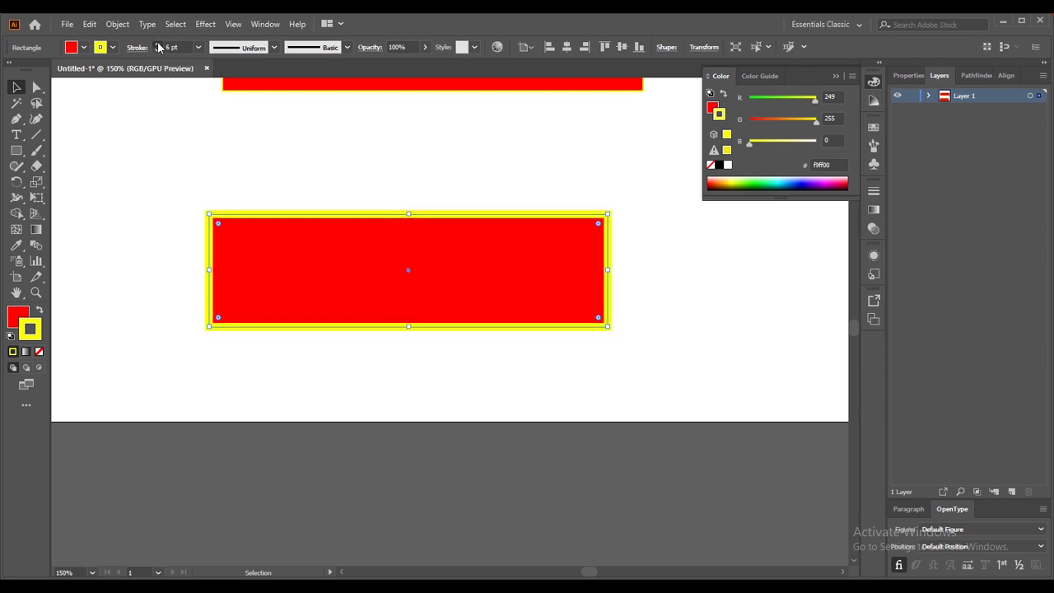
{"action": "left_click", "coordinate": [158, 45]}
{"action": "left_click", "coordinate": [158, 44]}
{"action": "left_click", "coordinate": [158, 44]}
{"action": "left_click", "coordinate": [158, 45]}
{"action": "left_click", "coordinate": [158, 45]}
{"action": "left_click", "coordinate": [158, 45]}
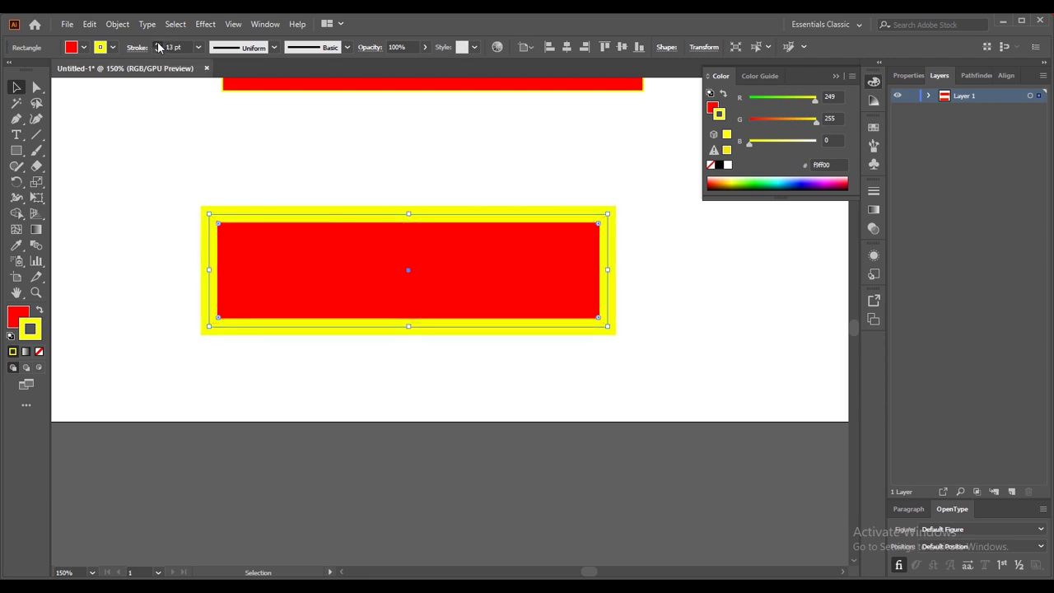
{"action": "left_click", "coordinate": [158, 44]}
{"action": "left_click", "coordinate": [158, 50]}
{"action": "left_click", "coordinate": [158, 50]}
{"action": "left_click", "coordinate": [158, 50]}
{"action": "left_click", "coordinate": [158, 50]}
{"action": "left_click", "coordinate": [158, 50]}
{"action": "left_click", "coordinate": [158, 50]}
{"action": "left_click", "coordinate": [158, 50]}
{"action": "left_click", "coordinate": [158, 50]}
{"action": "left_click", "coordinate": [158, 50]}
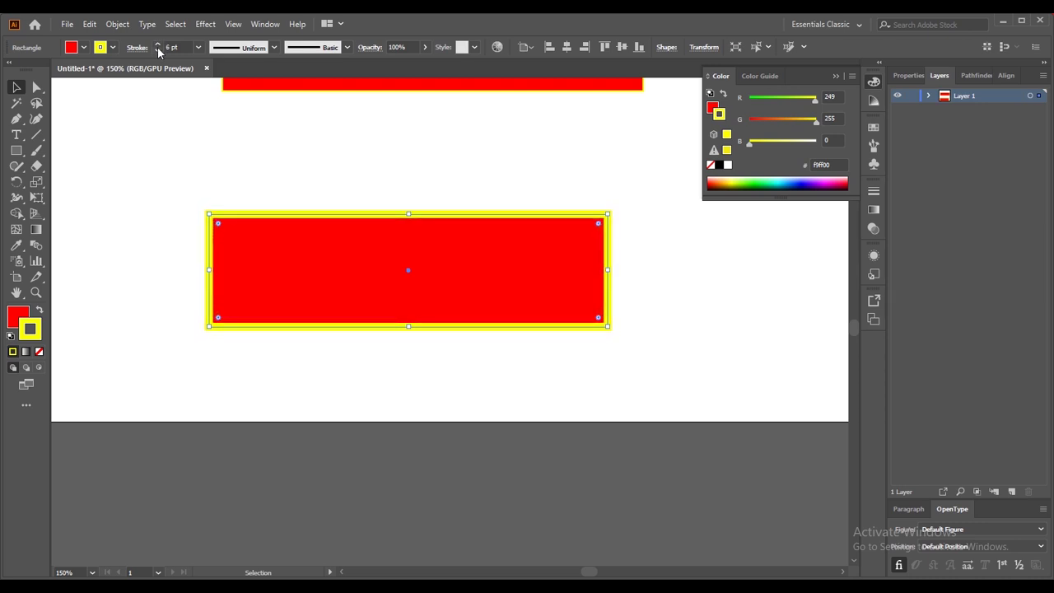
{"action": "left_click", "coordinate": [114, 49]}
{"action": "left_click", "coordinate": [114, 49]}
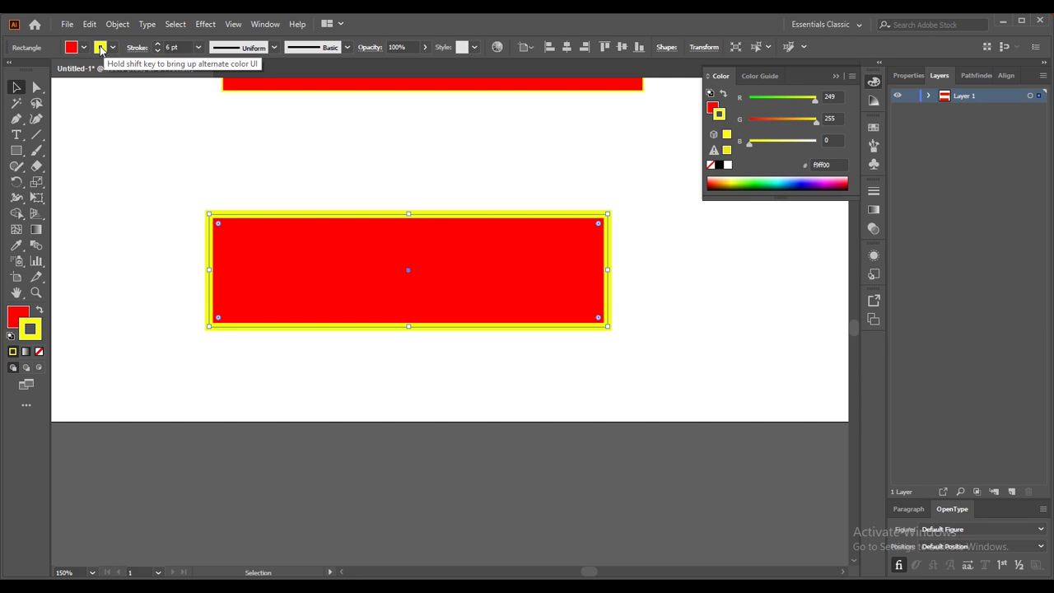
{"action": "left_click", "coordinate": [100, 48], "text": "shift"}
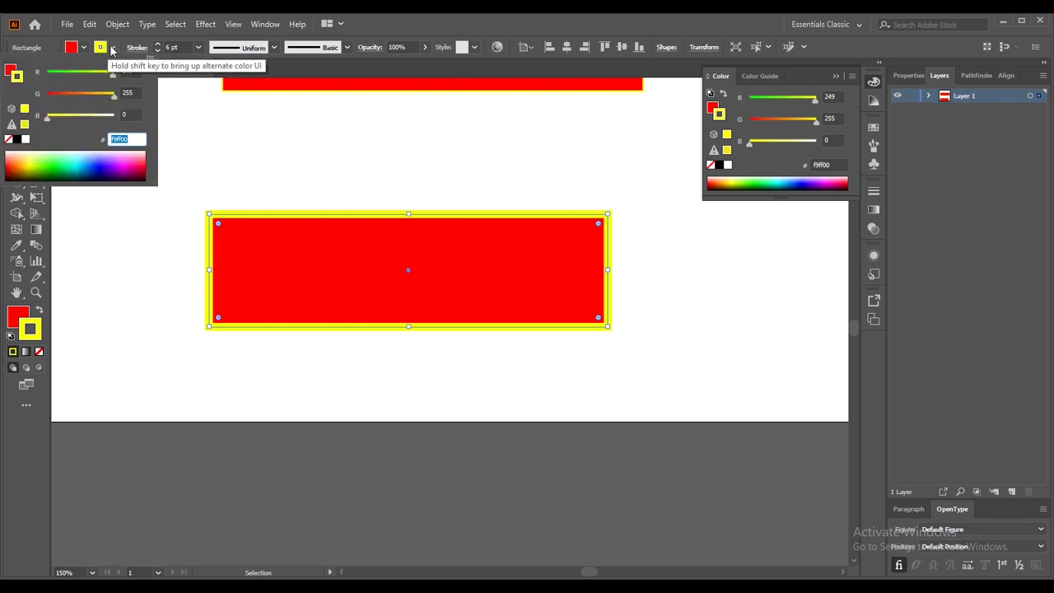
{"action": "key", "text": "Escape"}
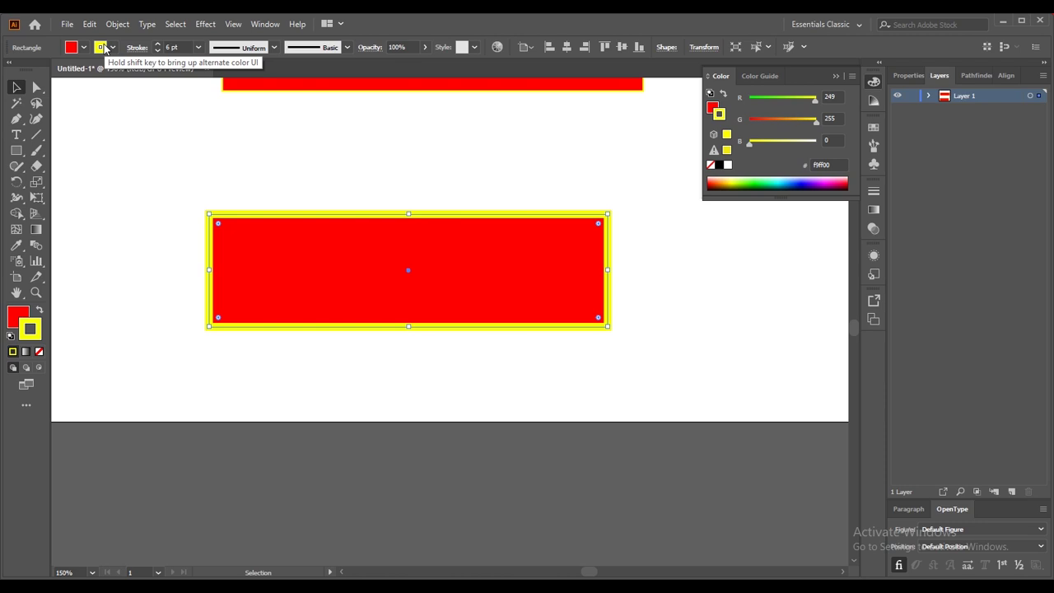
{"action": "left_click", "coordinate": [101, 47]}
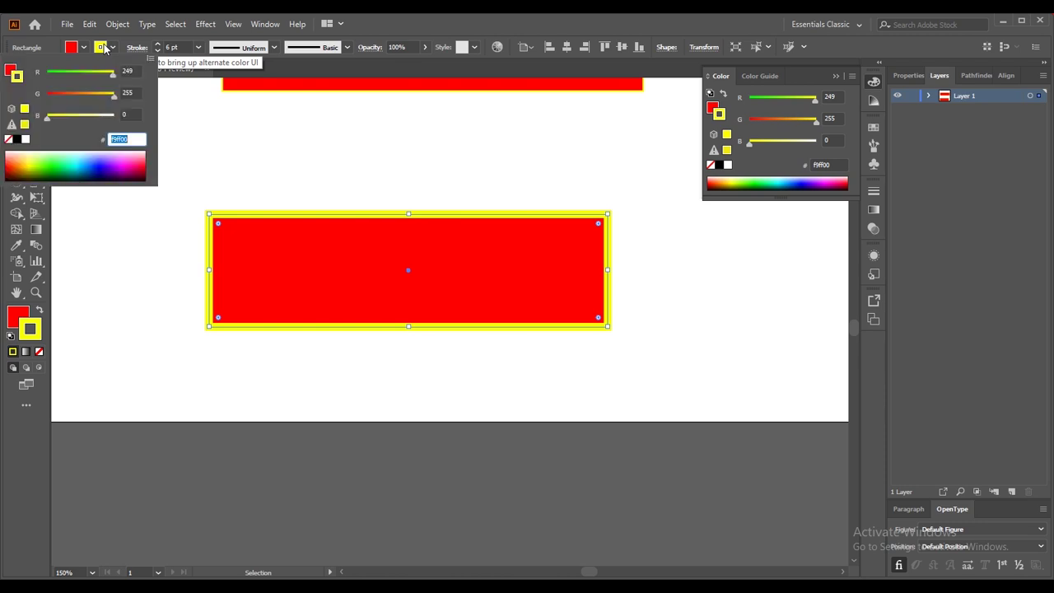
{"action": "left_click", "coordinate": [112, 47]}
{"action": "left_click", "coordinate": [114, 48]}
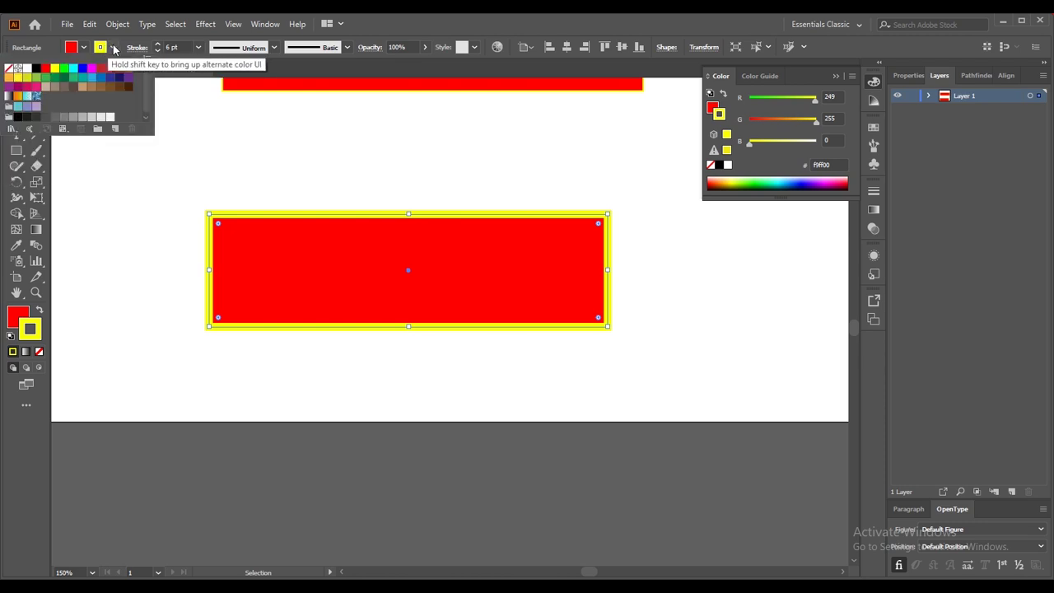
{"action": "left_click", "coordinate": [114, 48]}
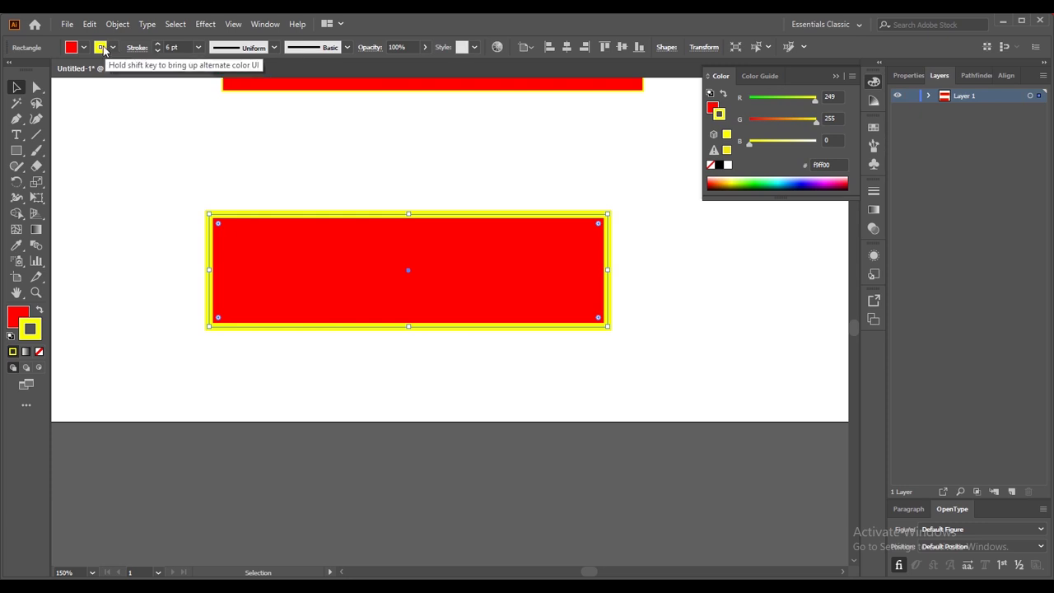
{"action": "left_click", "coordinate": [101, 47]}
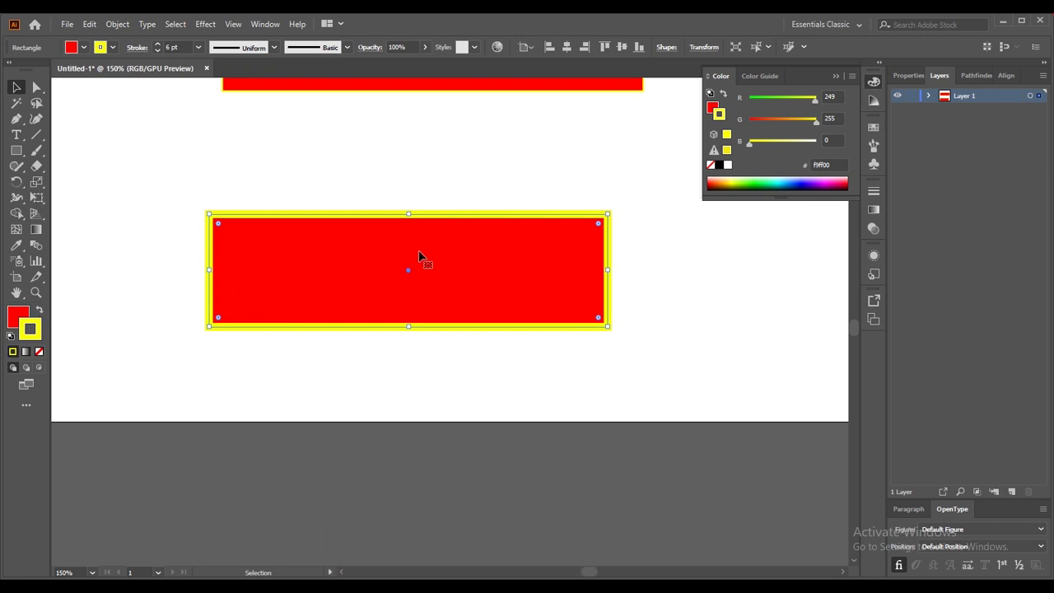
{"action": "key", "text": "a"}
{"action": "key", "text": "ctrl+1"}
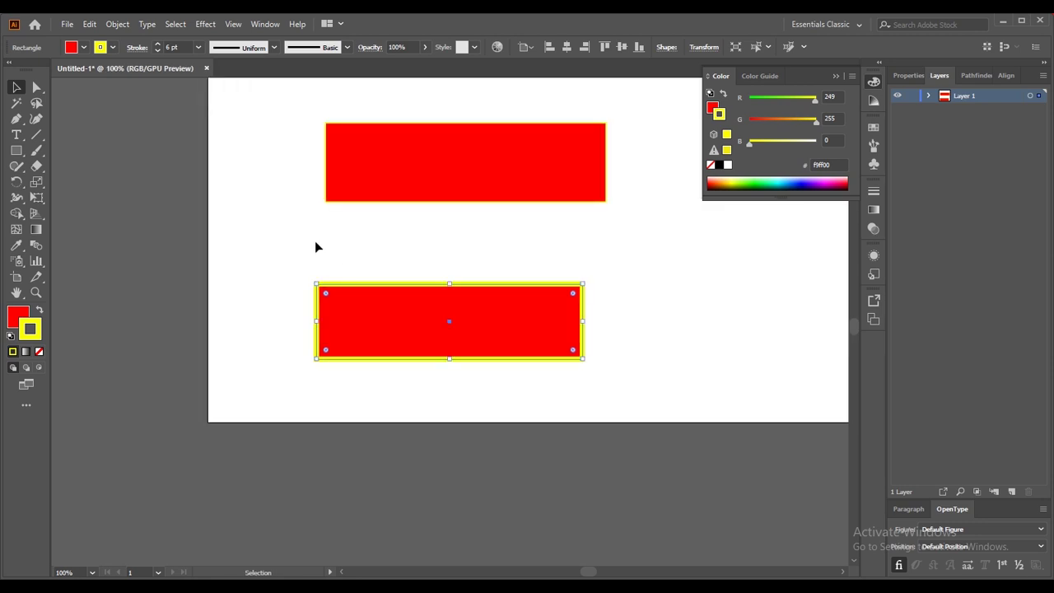
{"action": "key", "text": "v"}
{"action": "left_click", "coordinate": [16, 149]}
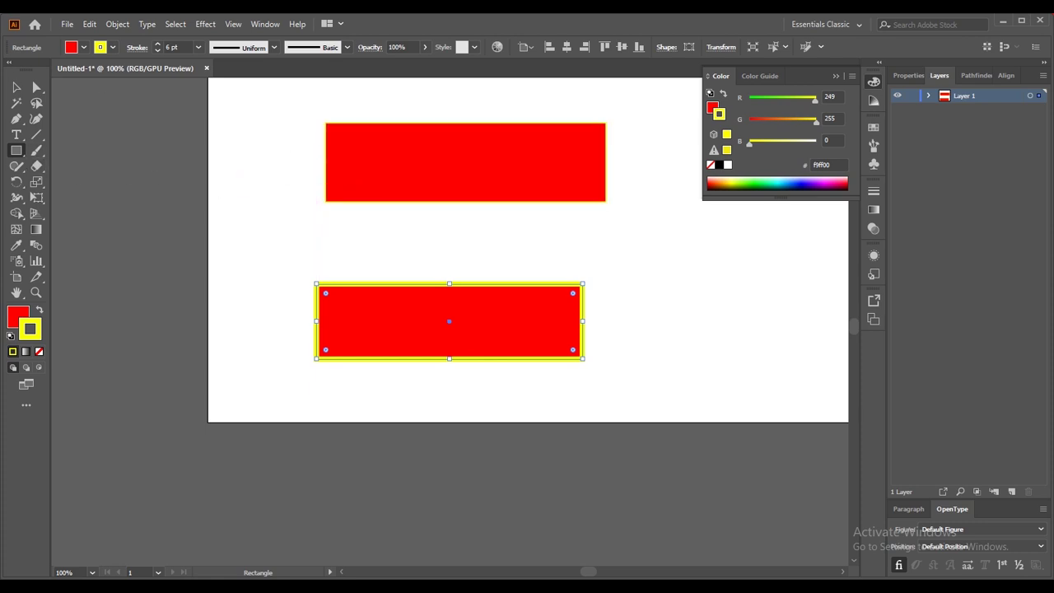
Marquee-select both red rectangles and delete them
{"action": "left_click", "coordinate": [16, 87]}
{"action": "left_click_drag", "start_coordinate": [280, 132], "coordinate": [624, 353]}
{"action": "key", "text": "Delete"}
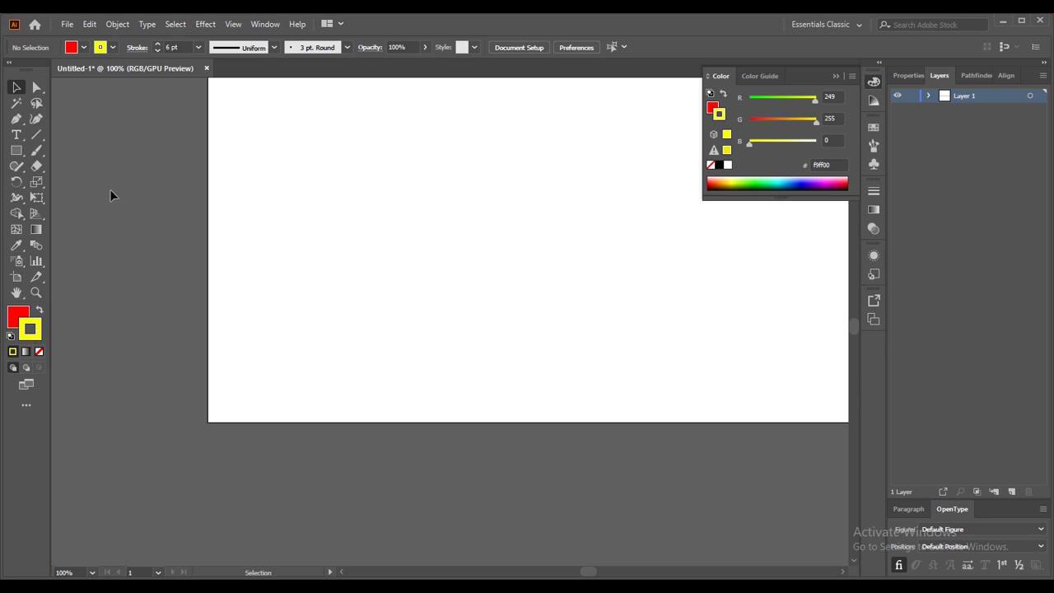
Set the stroke weight to 0.75 pt in the Control bar
{"action": "left_click", "coordinate": [157, 45]}
{"action": "left_click", "coordinate": [158, 44]}
{"action": "left_click", "coordinate": [157, 45]}
{"action": "left_click", "coordinate": [157, 50]}
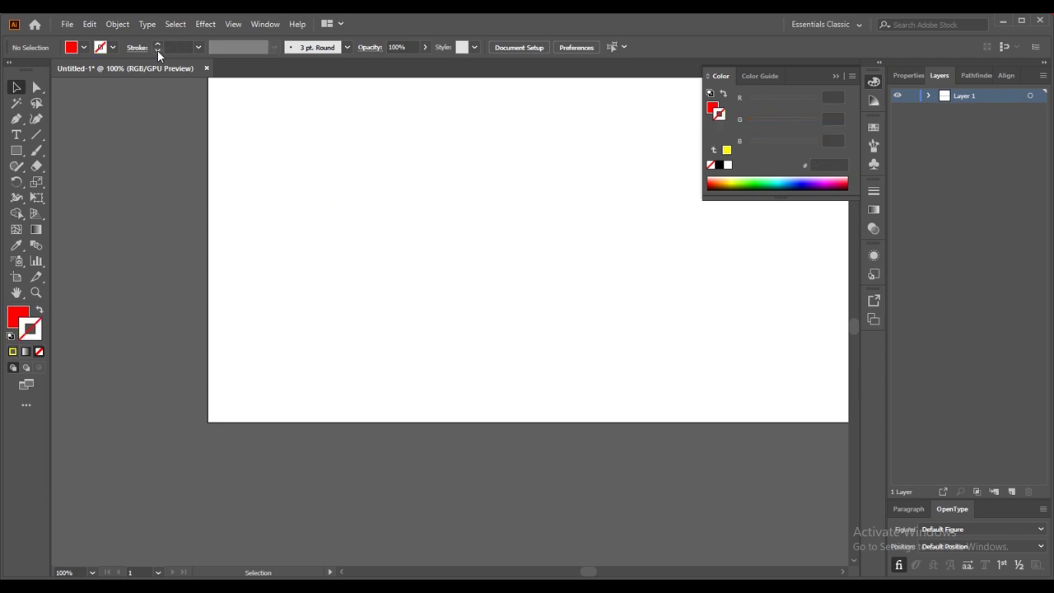
{"action": "left_click", "coordinate": [157, 43]}
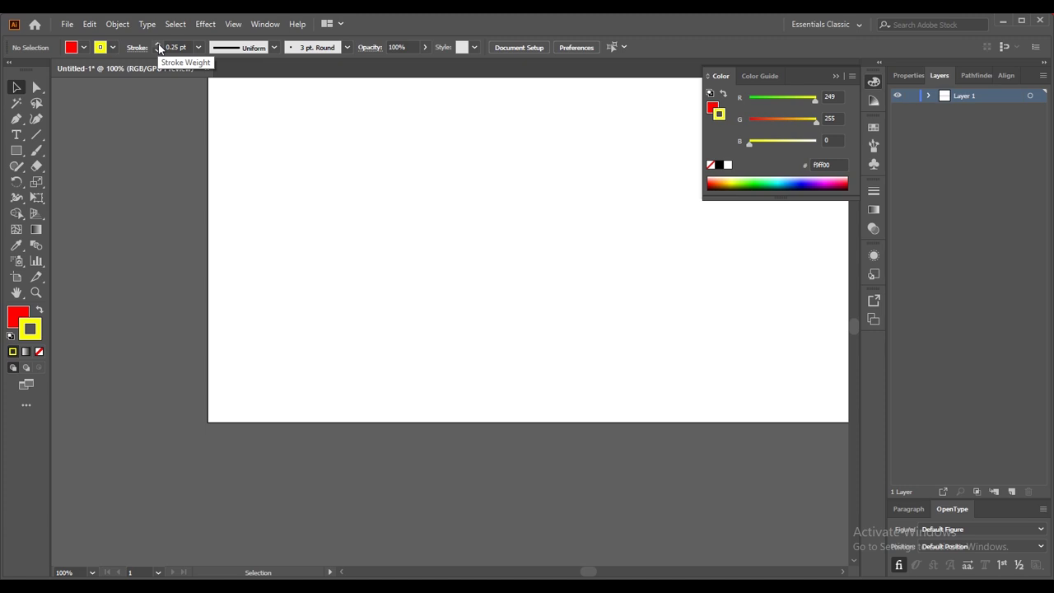
{"action": "left_click", "coordinate": [180, 47]}
{"action": "type", "text": "15"}
{"action": "left_click", "coordinate": [158, 51]}
{"action": "left_click", "coordinate": [157, 44]}
{"action": "left_click", "coordinate": [157, 44]}
Make the stroke active, try None and Gradient, then restore a solid yellow stroke
{"action": "left_click", "coordinate": [22, 321]}
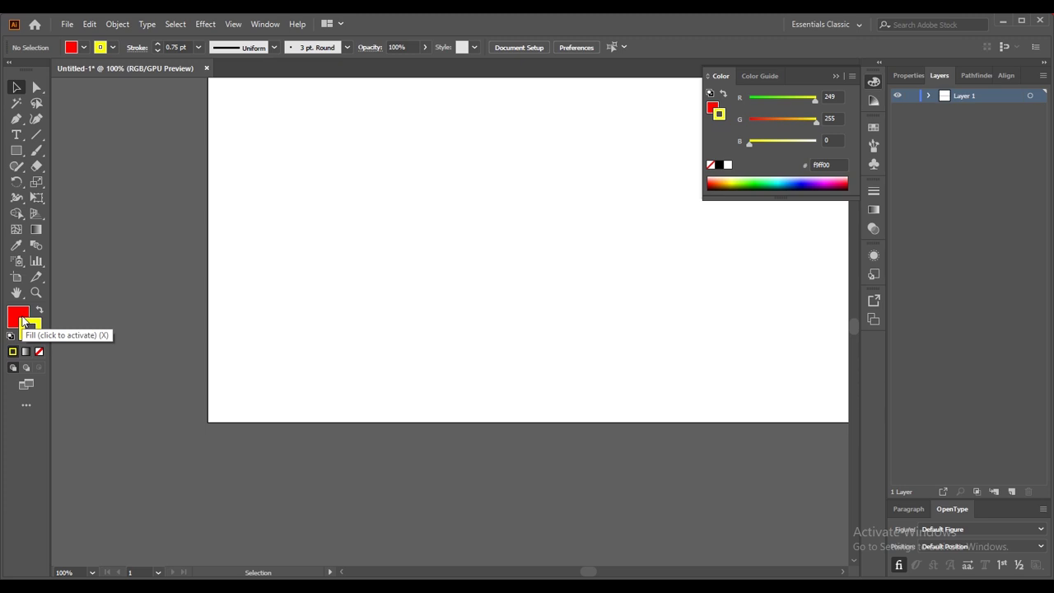
{"action": "key", "text": "x"}
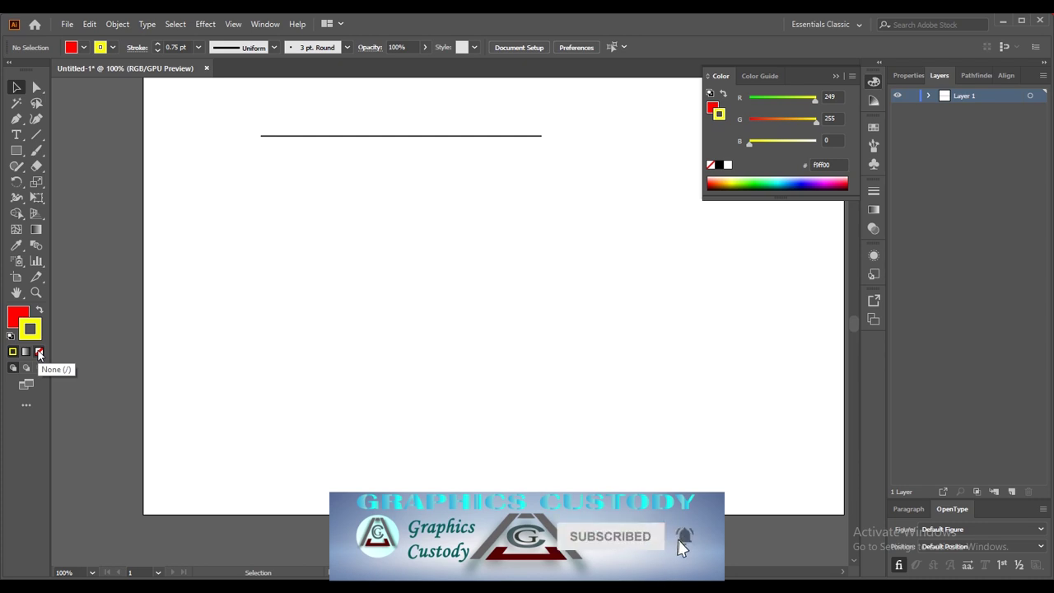
{"action": "left_click", "coordinate": [39, 352]}
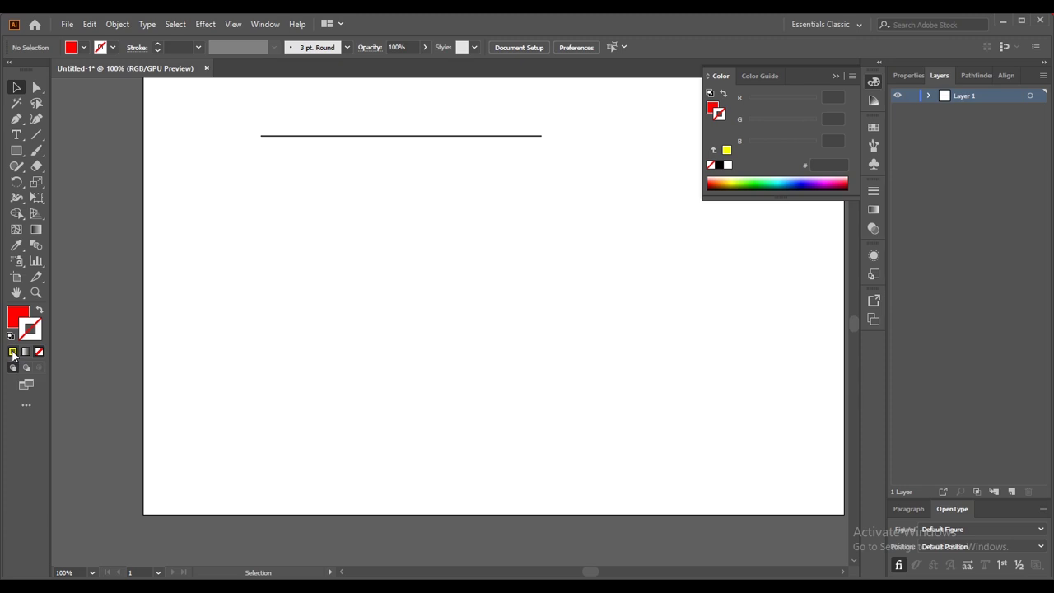
{"action": "key", "text": "period"}
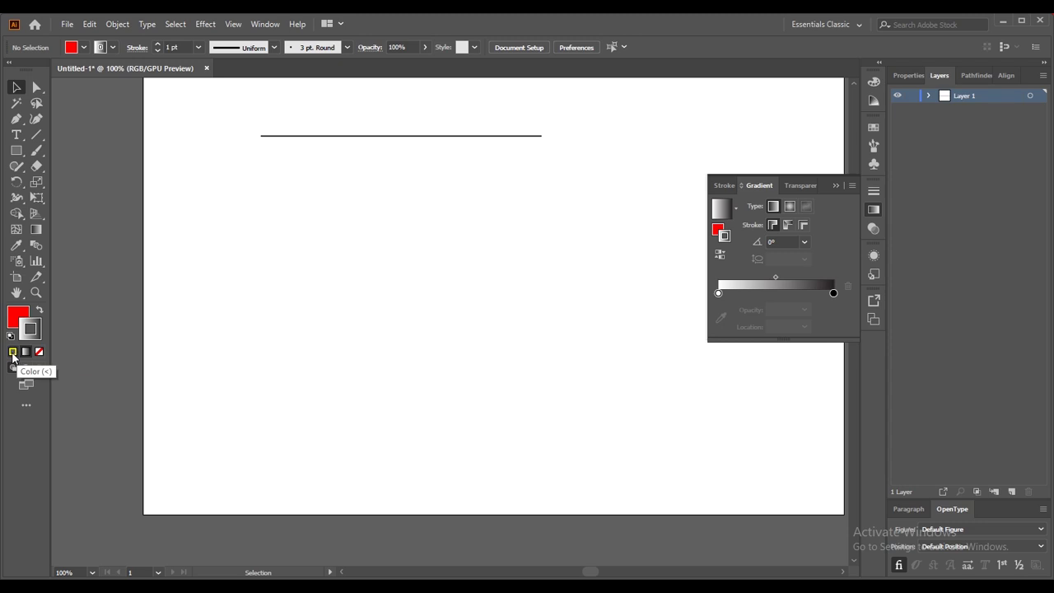
{"action": "left_click", "coordinate": [12, 355]}
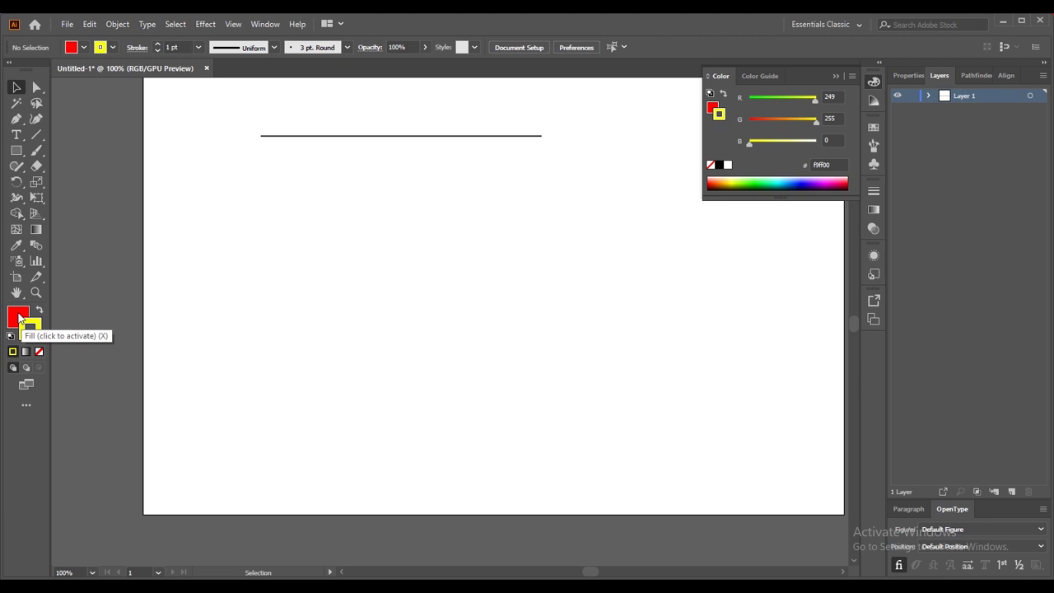
Set the fill colour to cyan #00ffe6 and the stroke to None
{"action": "double_click", "coordinate": [20, 318]}
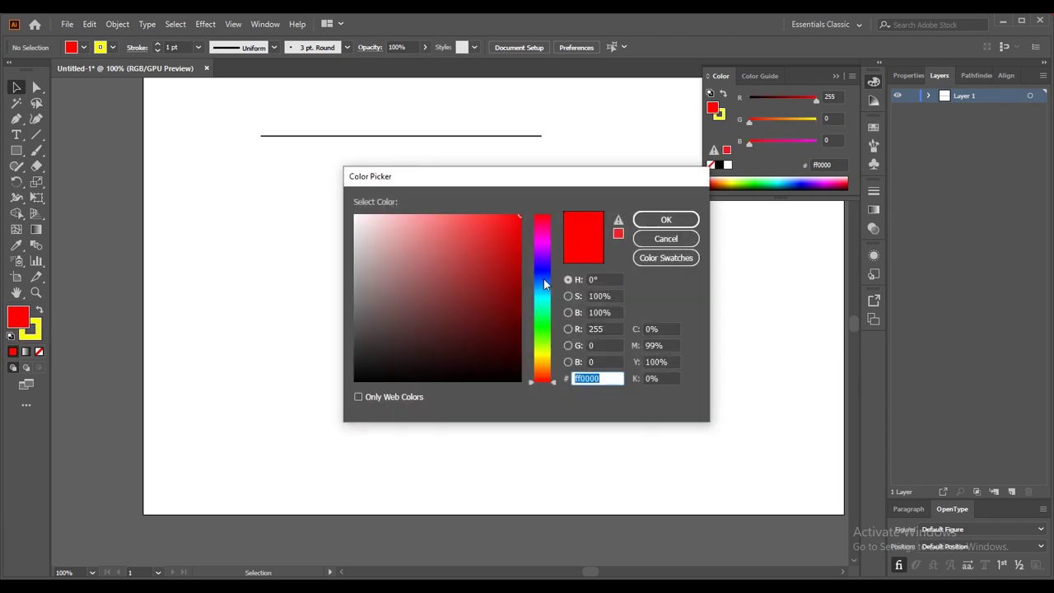
{"action": "left_click", "coordinate": [544, 301]}
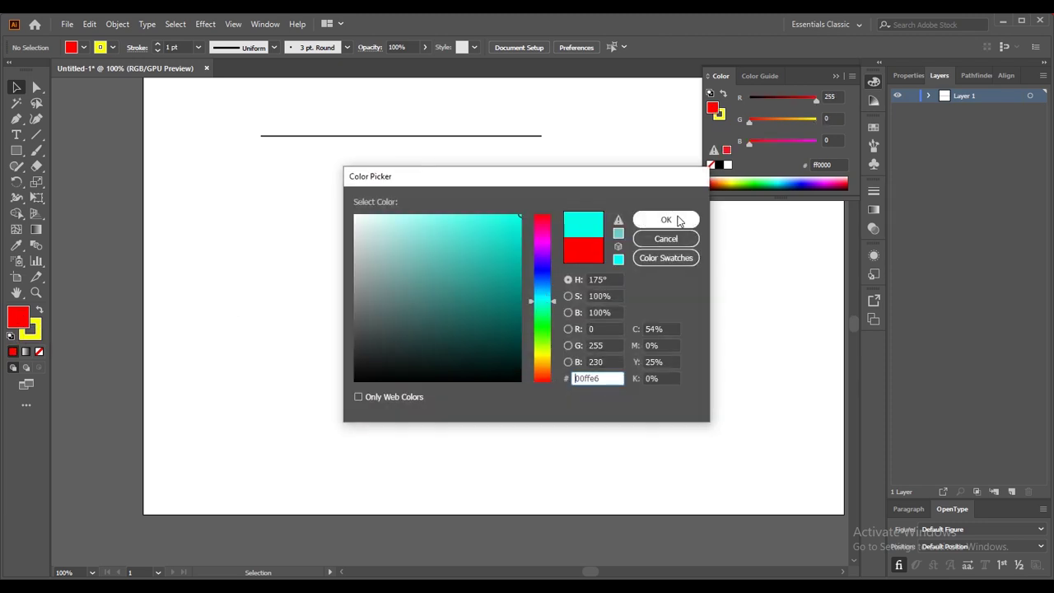
{"action": "left_click", "coordinate": [666, 219]}
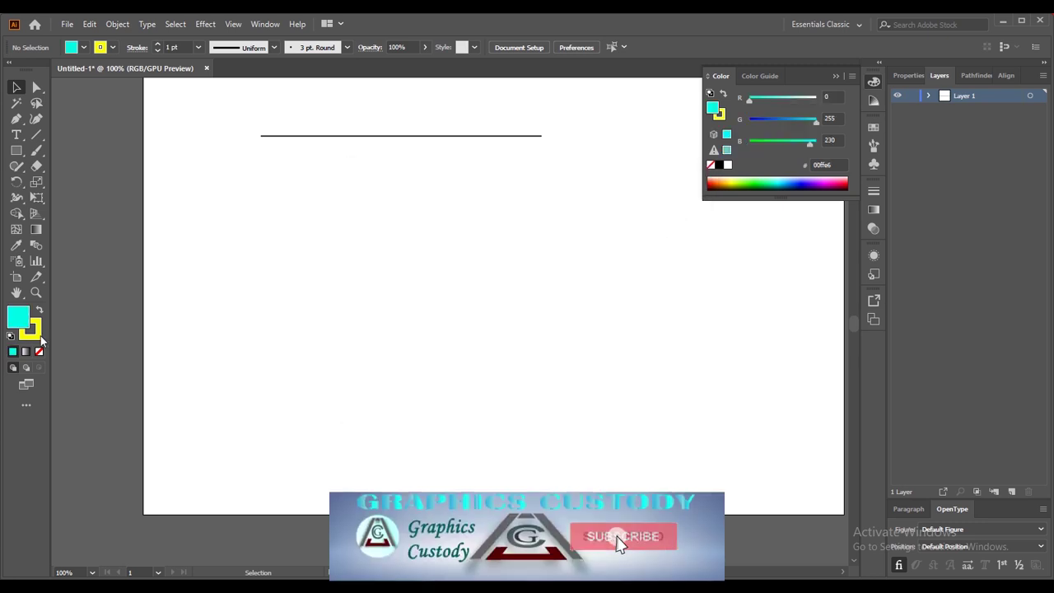
{"action": "left_click", "coordinate": [34, 335]}
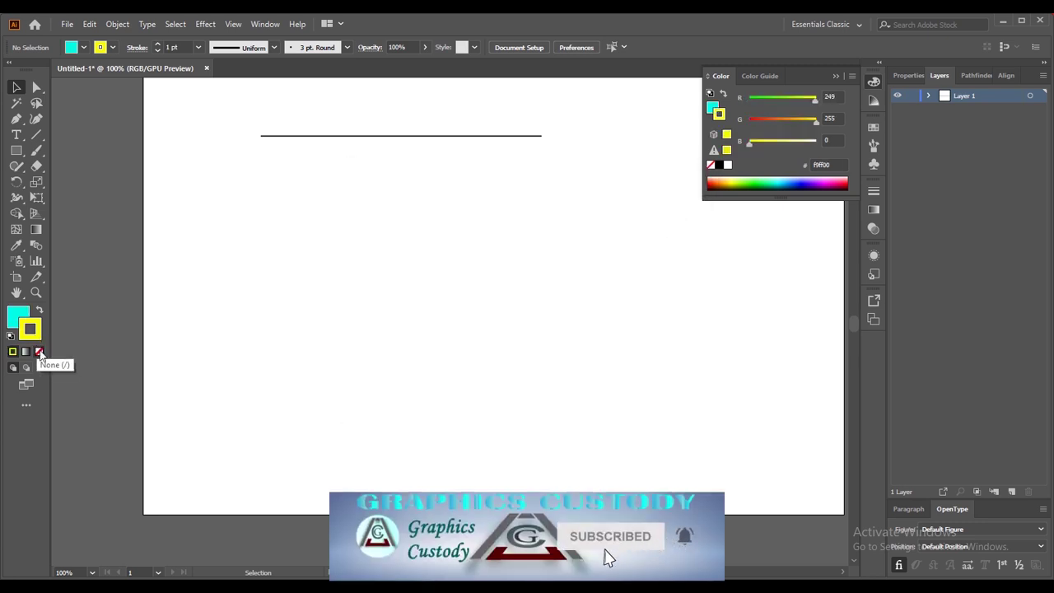
{"action": "left_click", "coordinate": [39, 352]}
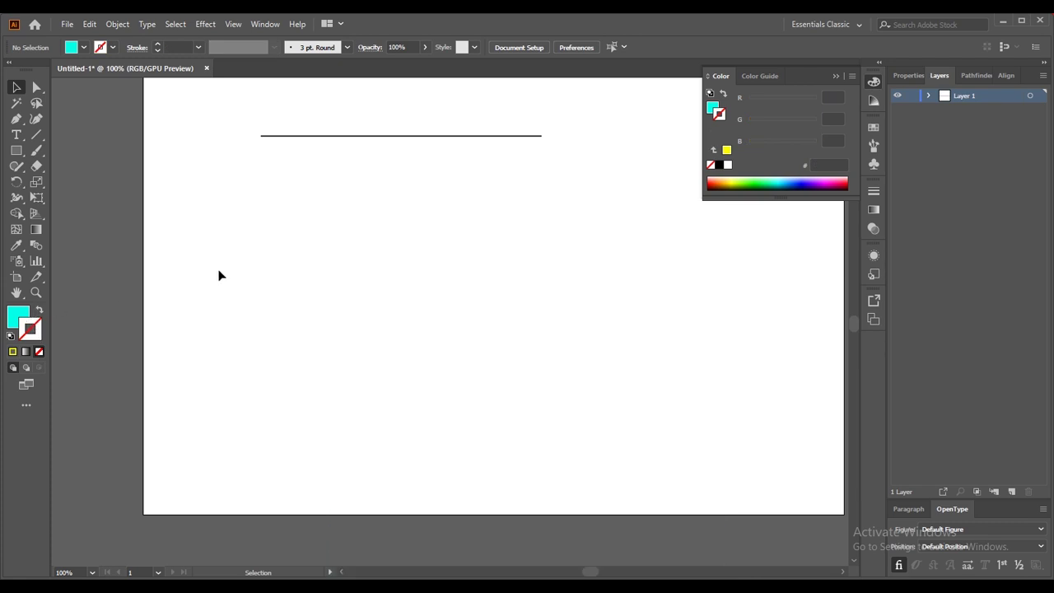
Draw the cyan rectangle below the line, deselect it and zoom in
{"action": "left_click", "coordinate": [16, 155]}
{"action": "left_click_drag", "start_coordinate": [261, 224], "coordinate": [542, 377]}
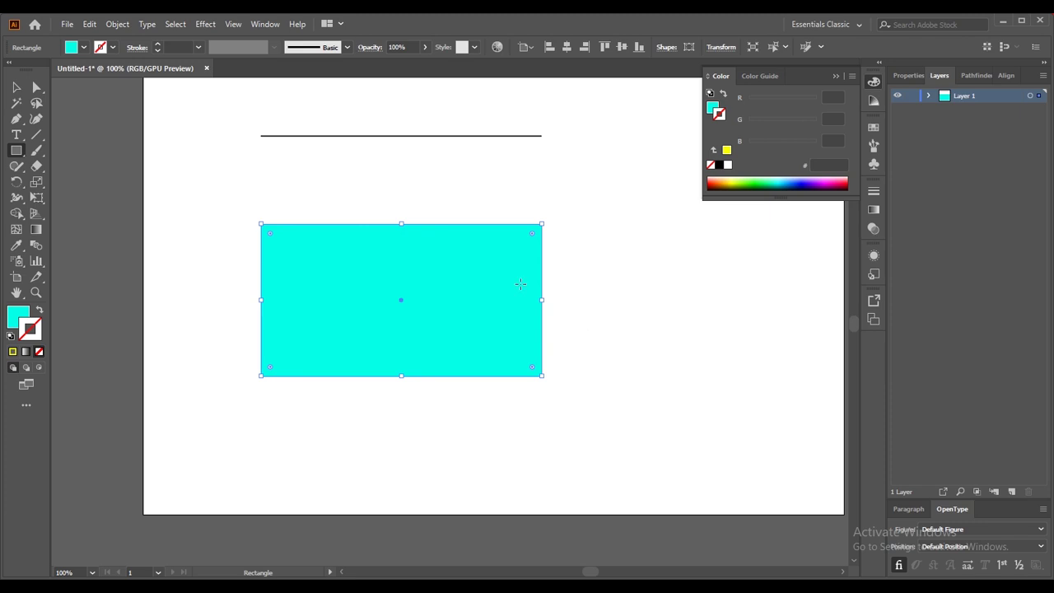
{"action": "left_click", "coordinate": [14, 86]}
{"action": "left_click", "coordinate": [553, 259]}
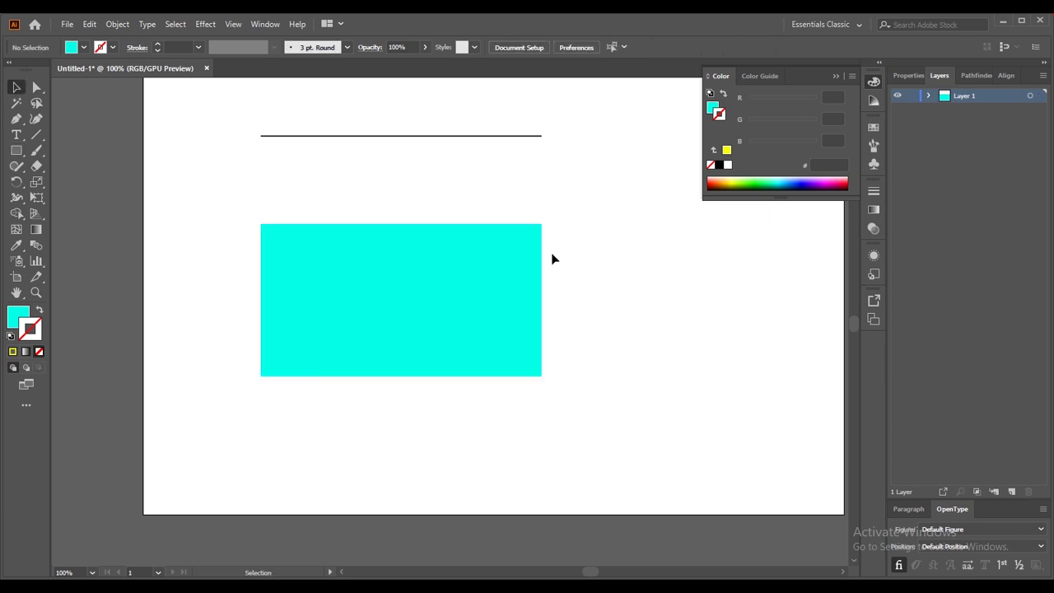
{"action": "key", "text": "ctrl+plus"}
{"action": "key", "text": "ctrl+plus"}
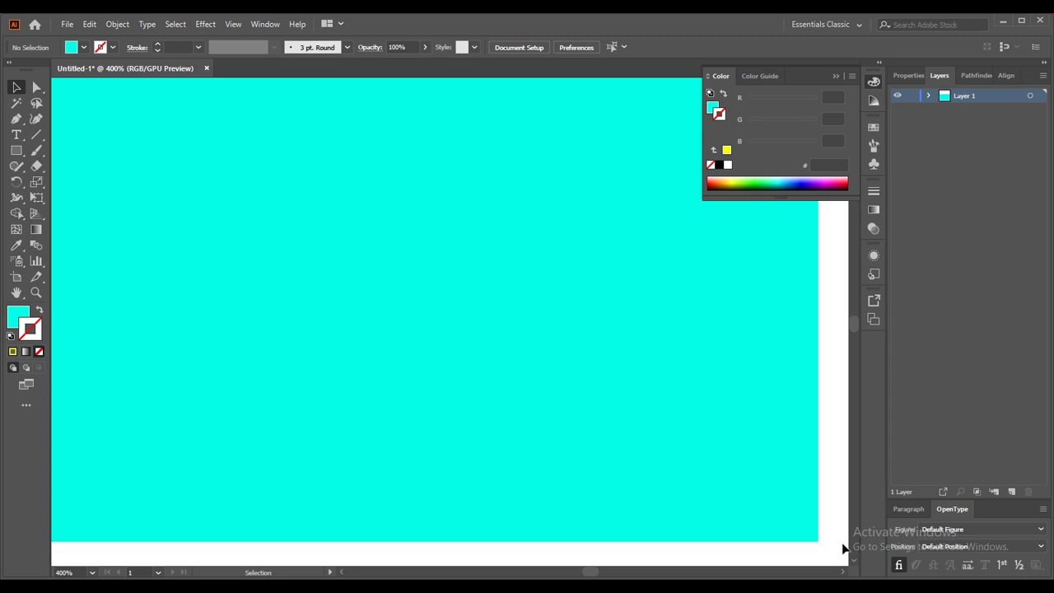
{"action": "left_click_drag", "start_coordinate": [819, 541], "coordinate": [606, 499]}
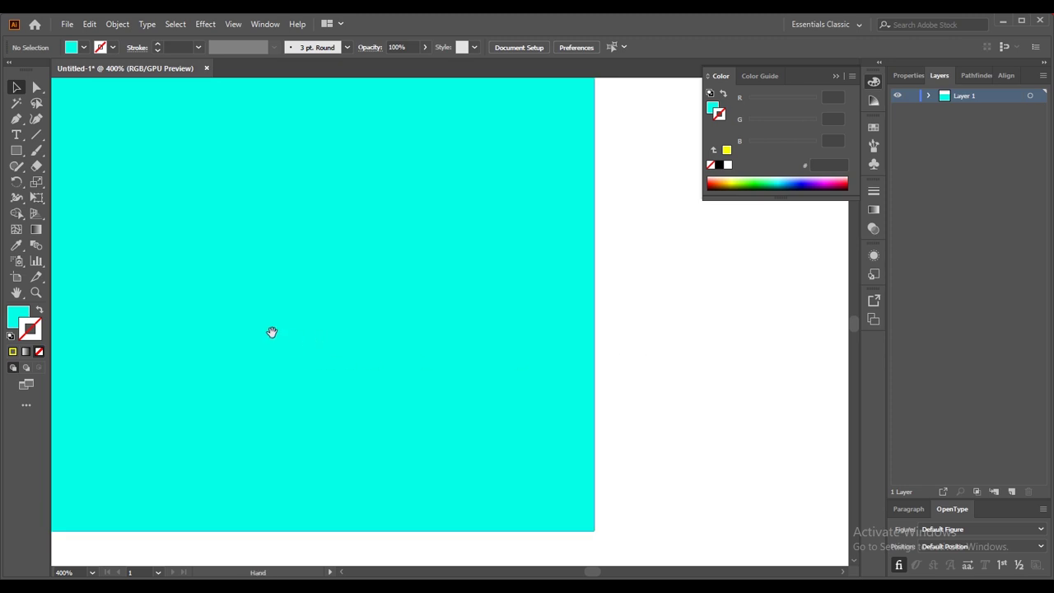
{"action": "mouse_move", "coordinate": [271, 332]}
{"action": "left_mouse_down"}
{"action": "mouse_move", "coordinate": [480, 320]}
{"action": "mouse_move", "coordinate": [498, 337]}
{"action": "left_mouse_up"}
{"action": "key", "text": "ctrl+minus"}
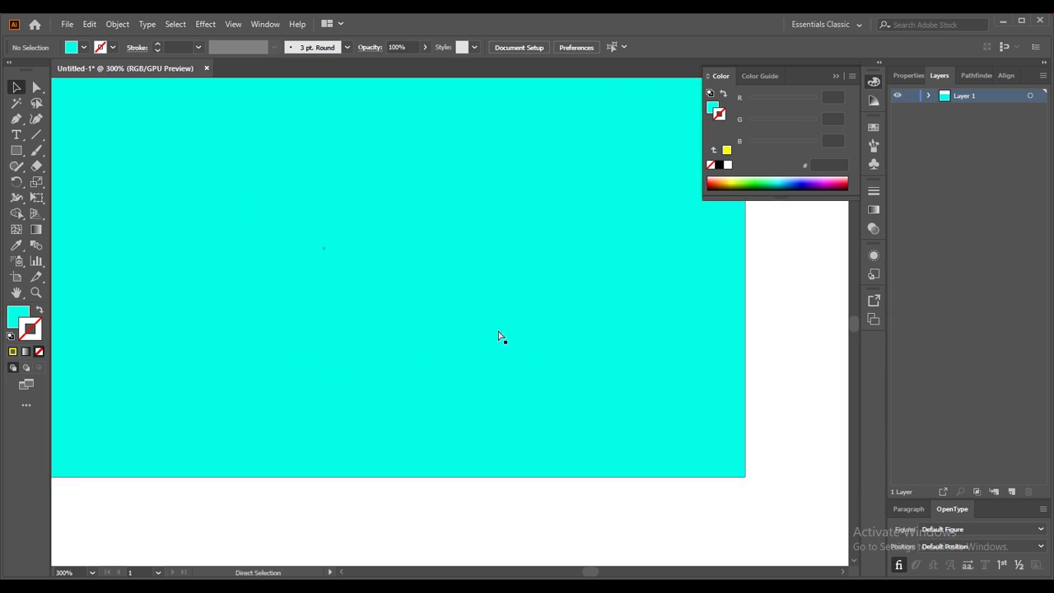
{"action": "key", "text": "ctrl+minus"}
{"action": "key", "text": "ctrl+minus"}
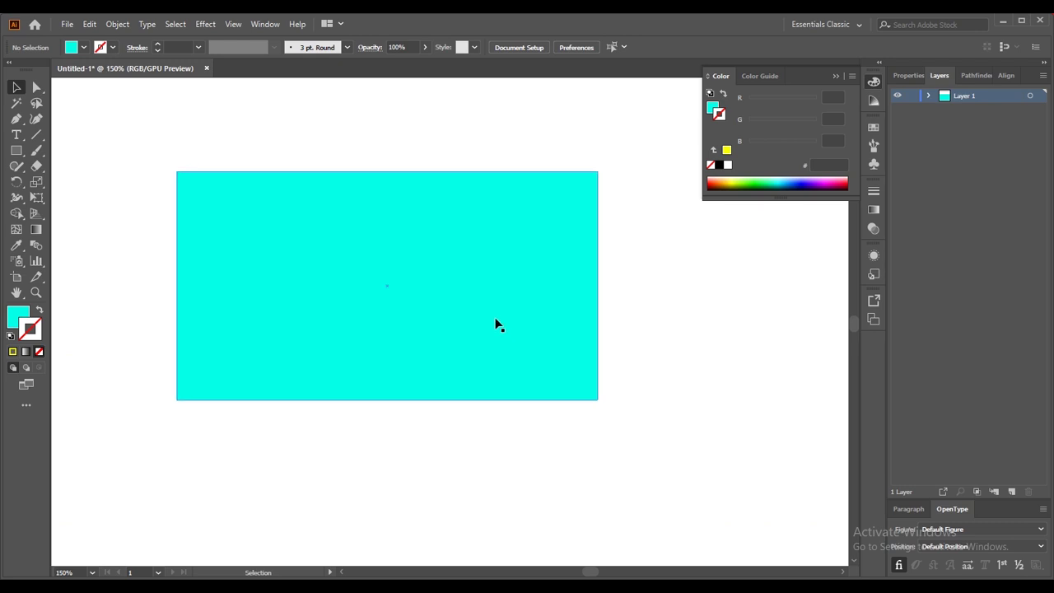
Try a yellow and then a green outline on the cyan rectangle
{"action": "left_click", "coordinate": [431, 275]}
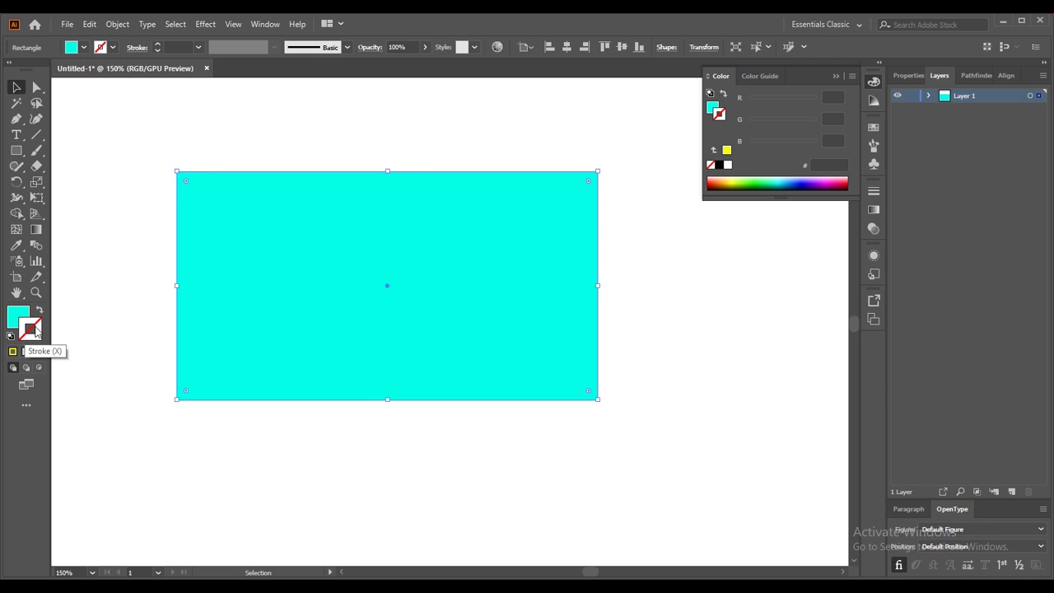
{"action": "left_click", "coordinate": [12, 350]}
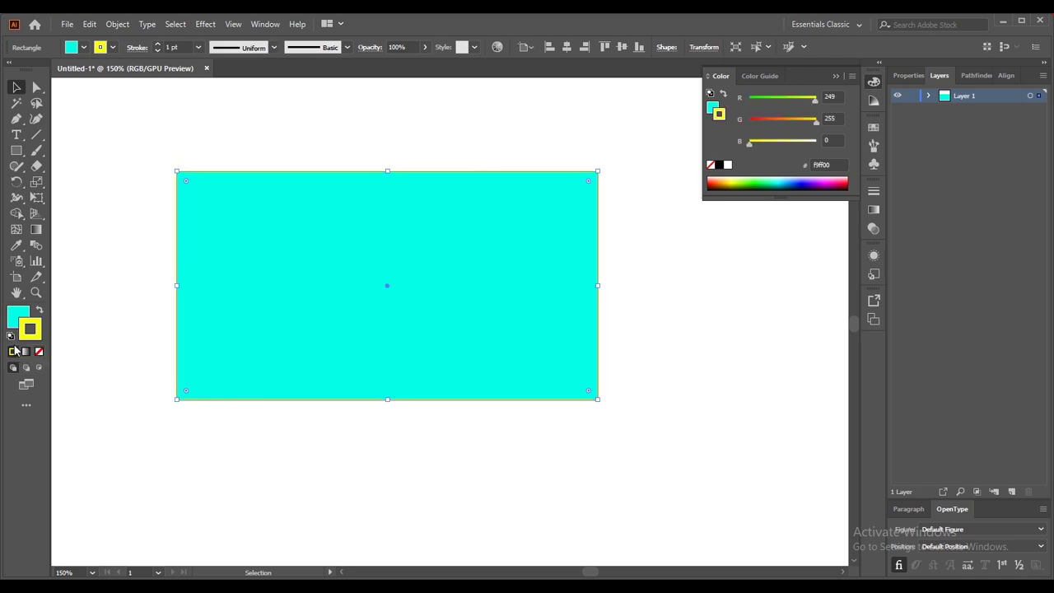
{"action": "left_click", "coordinate": [678, 303]}
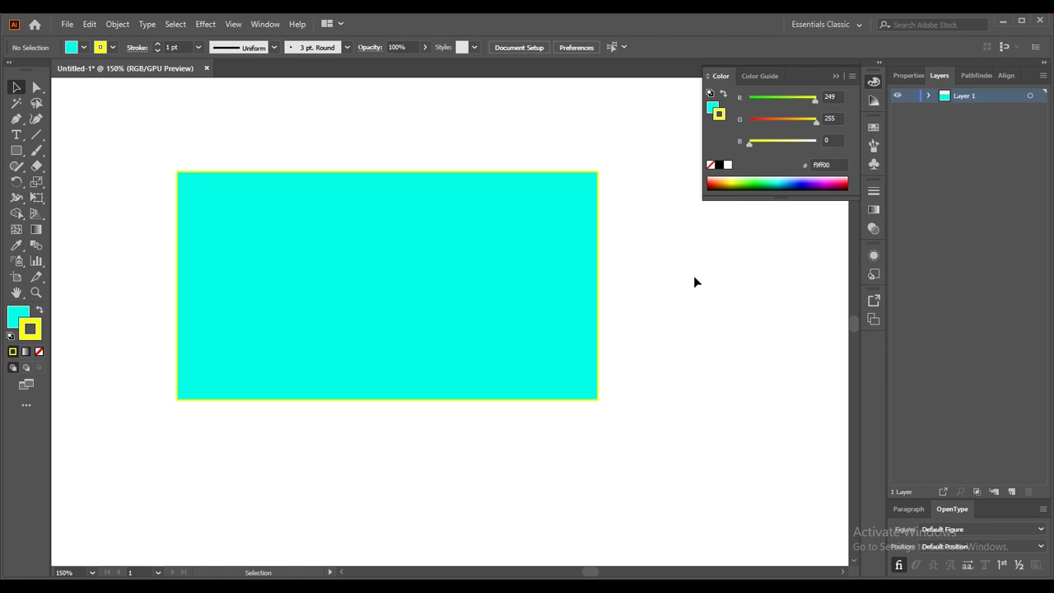
{"action": "double_click", "coordinate": [28, 339]}
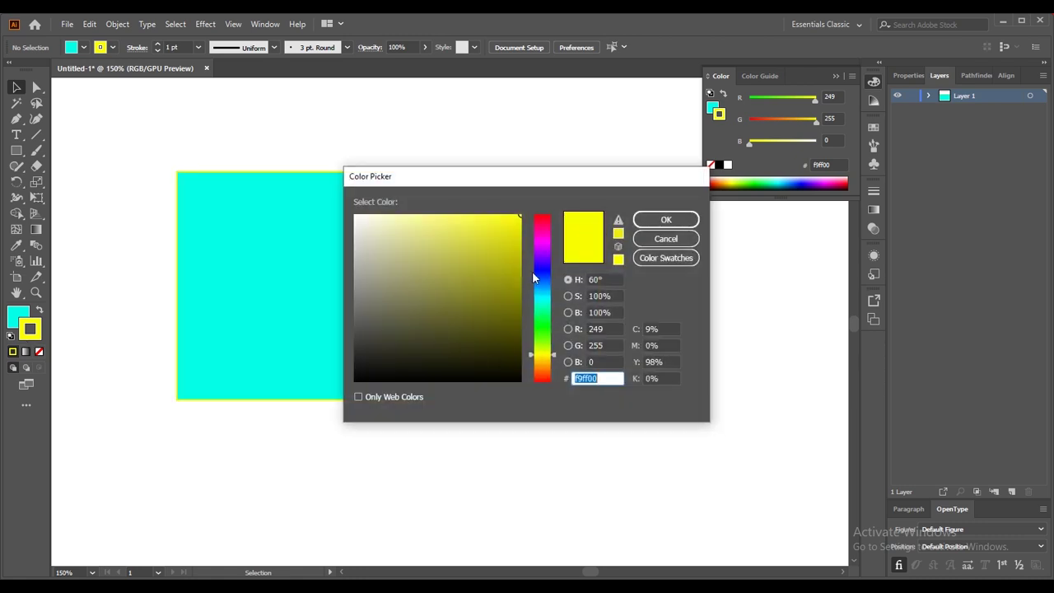
{"action": "left_click_drag", "start_coordinate": [541, 349], "coordinate": [542, 326]}
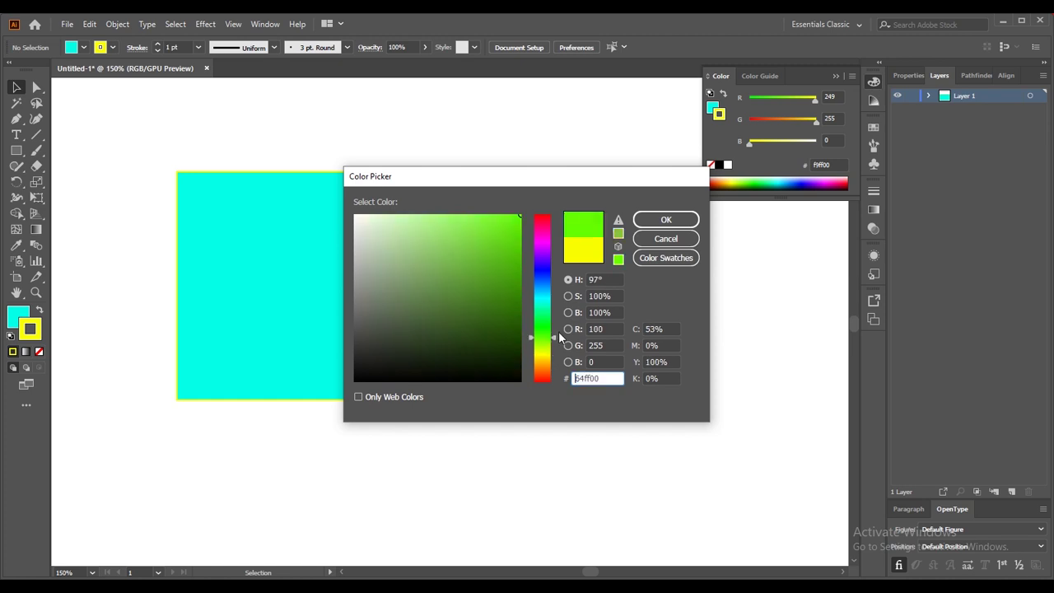
{"action": "left_click", "coordinate": [668, 219]}
{"action": "left_click", "coordinate": [599, 257]}
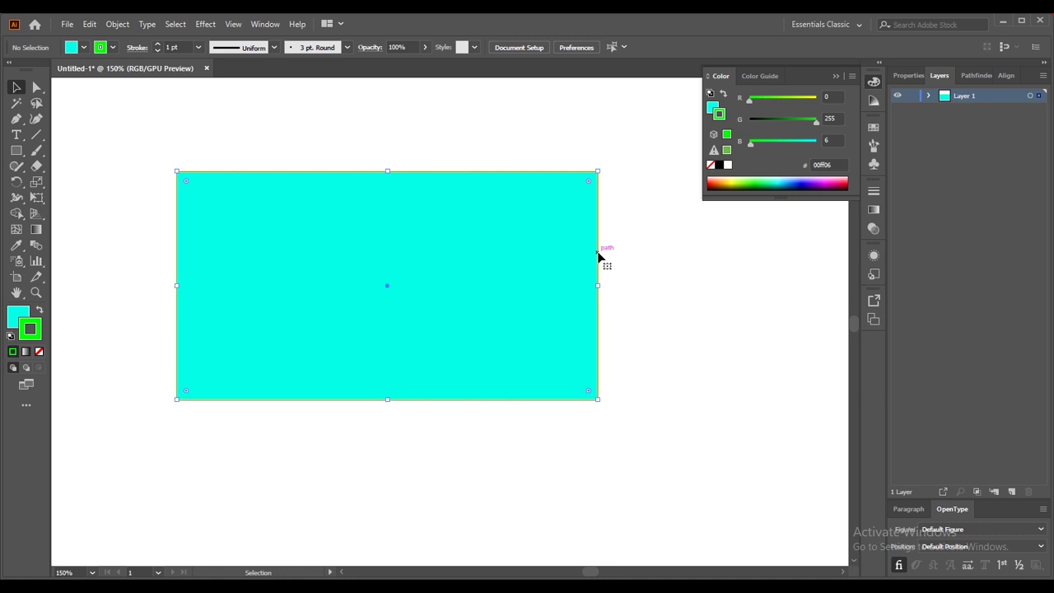
{"action": "double_click", "coordinate": [27, 331]}
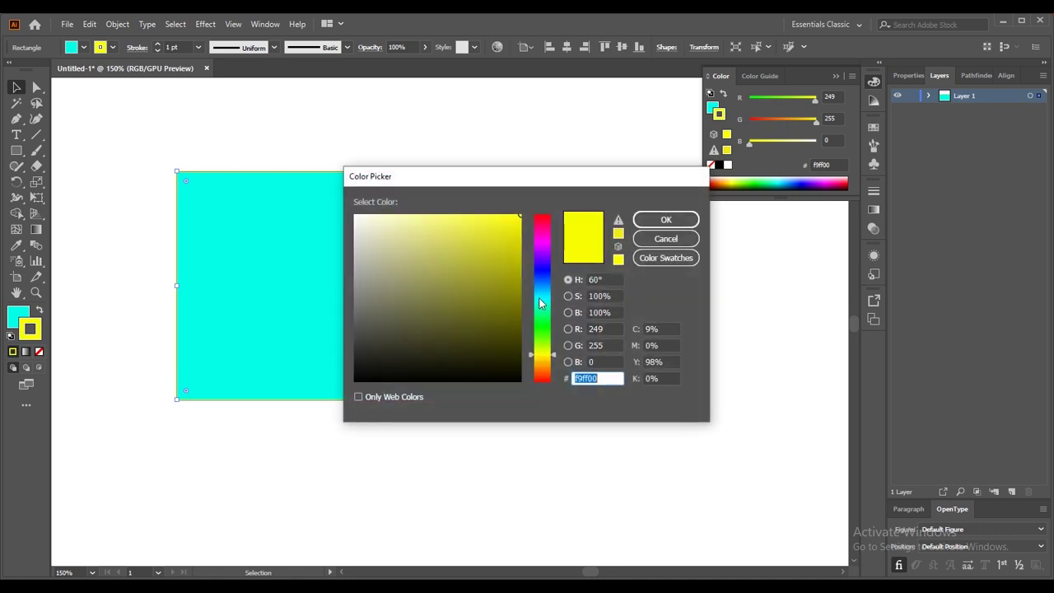
{"action": "left_click", "coordinate": [542, 319]}
{"action": "left_click", "coordinate": [657, 219]}
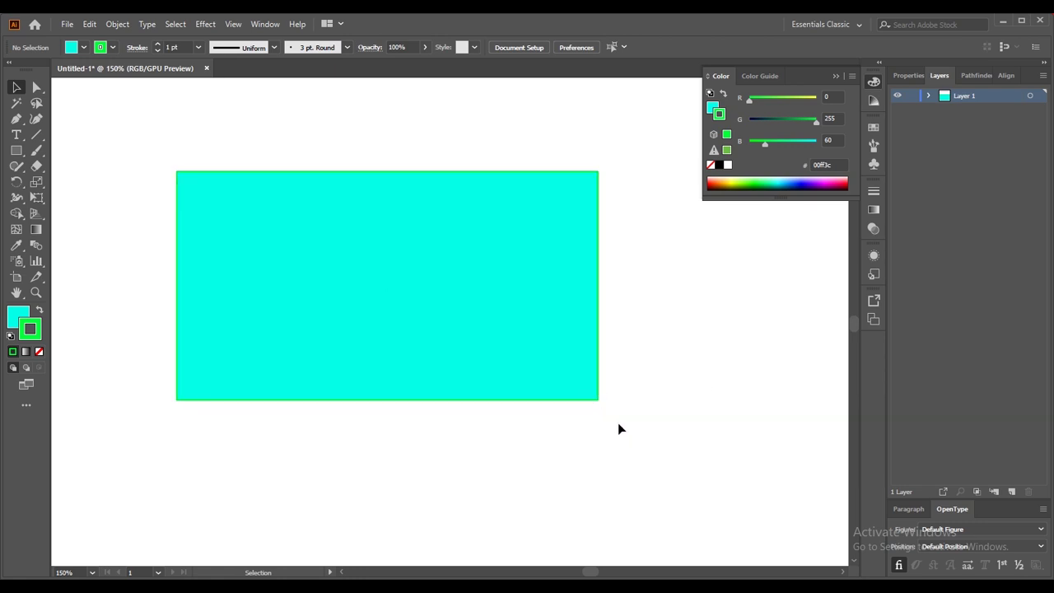
Change the cyan rectangle's outline to red ff0000, then box-select it
{"action": "left_click", "coordinate": [597, 376]}
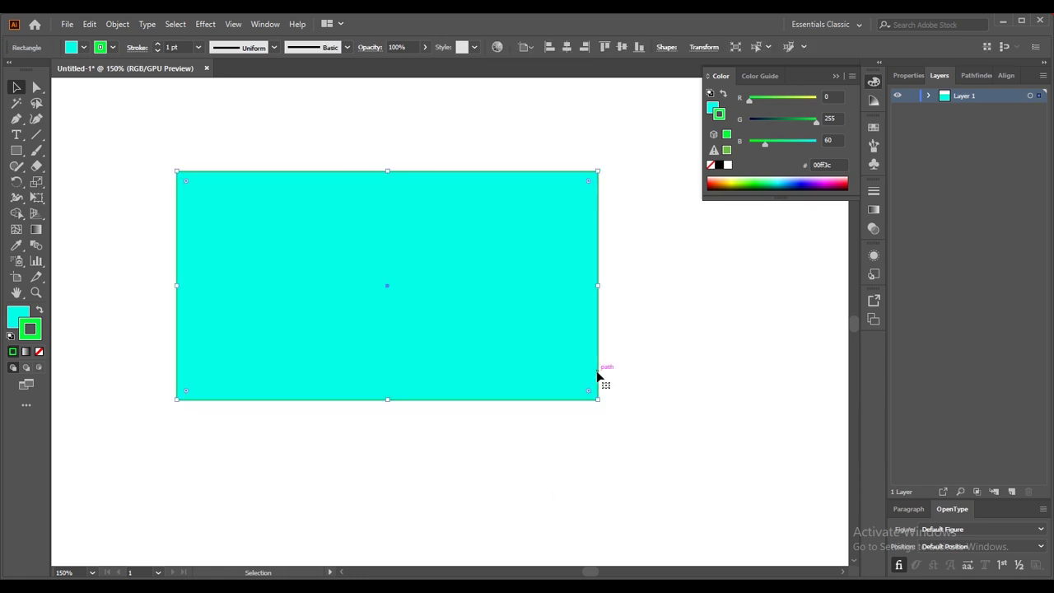
{"action": "double_click", "coordinate": [29, 331]}
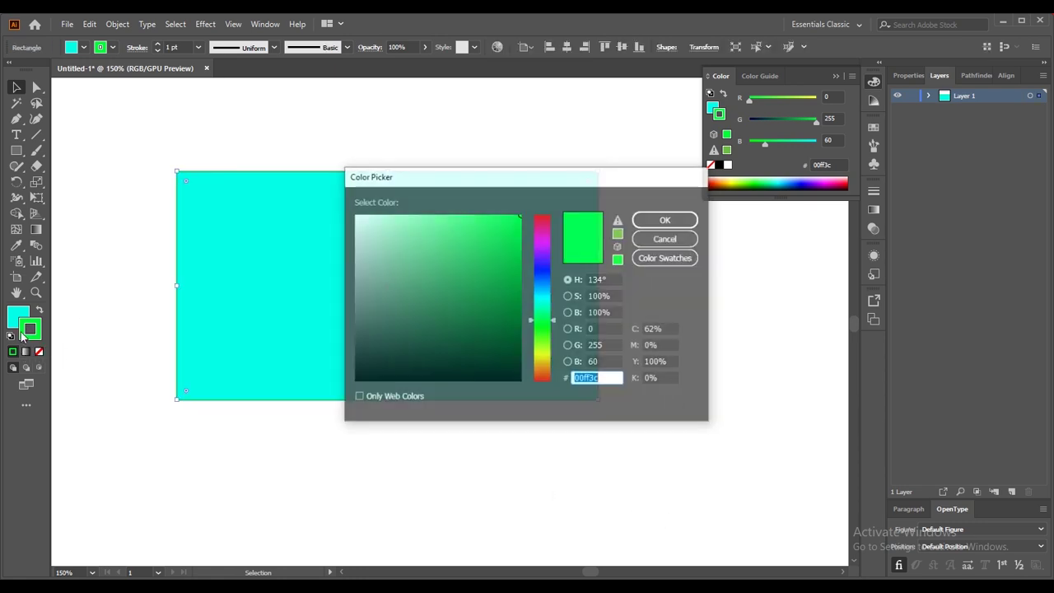
{"action": "type", "text": "ff0000"}
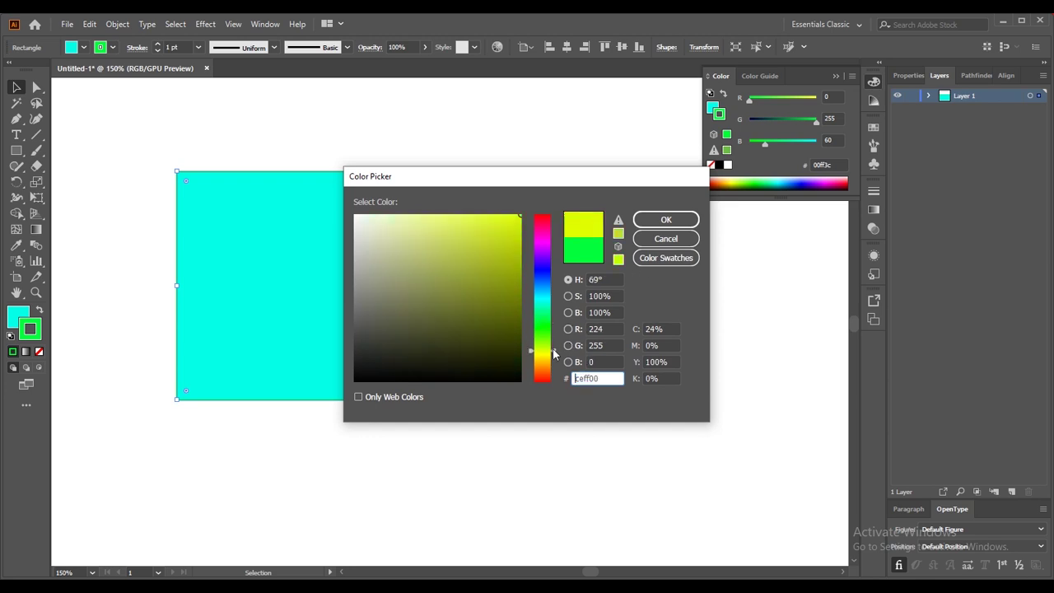
{"action": "left_click", "coordinate": [664, 221]}
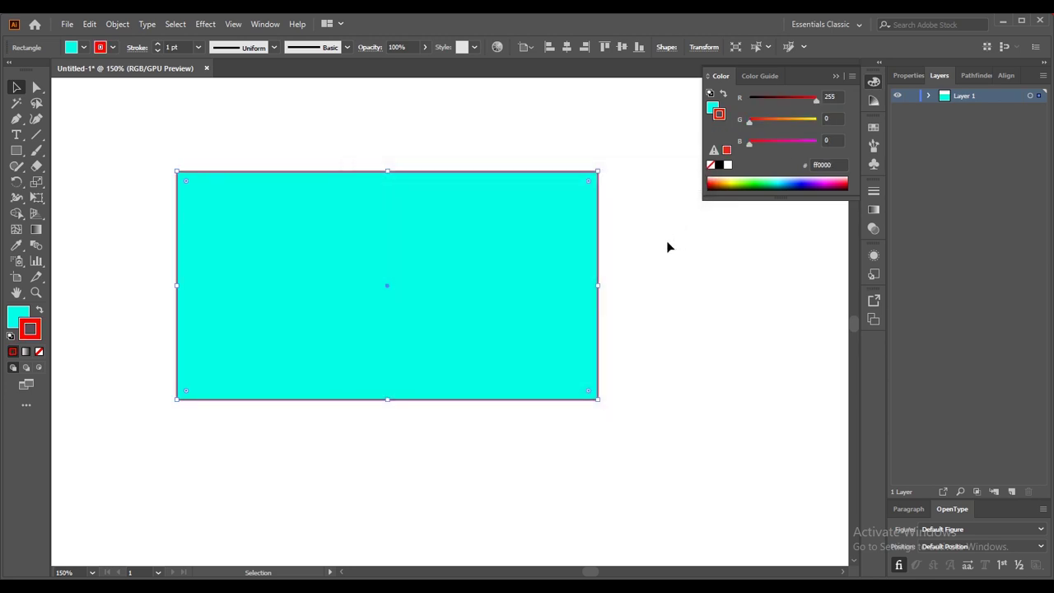
{"action": "left_click", "coordinate": [694, 320]}
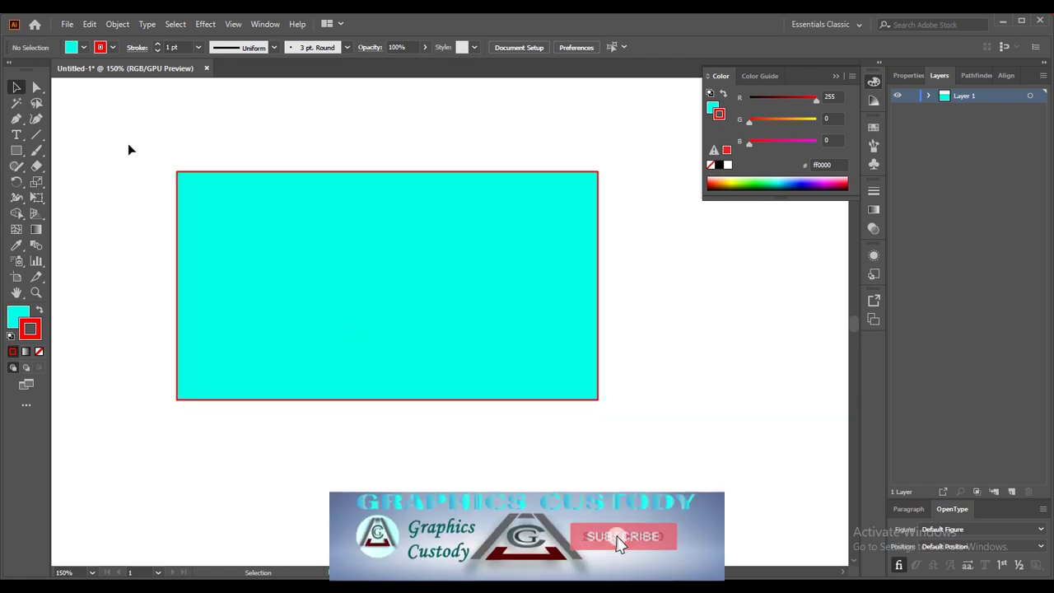
{"action": "left_click_drag", "start_coordinate": [131, 146], "coordinate": [697, 429]}
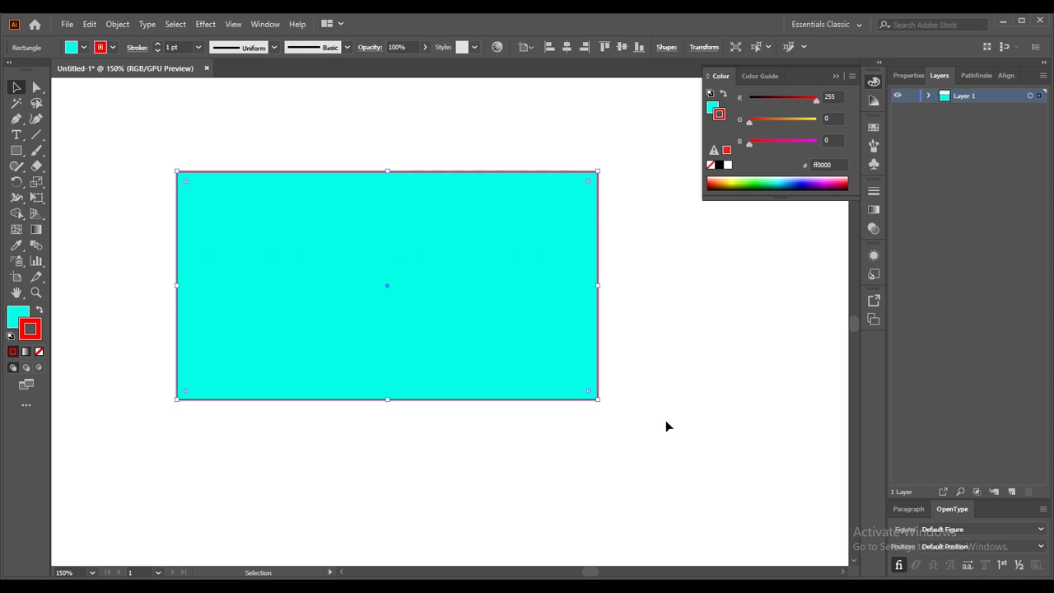
Zoom to 100% and delete the cyan rectangle and the line above it
{"action": "key", "text": "ctrl+1"}
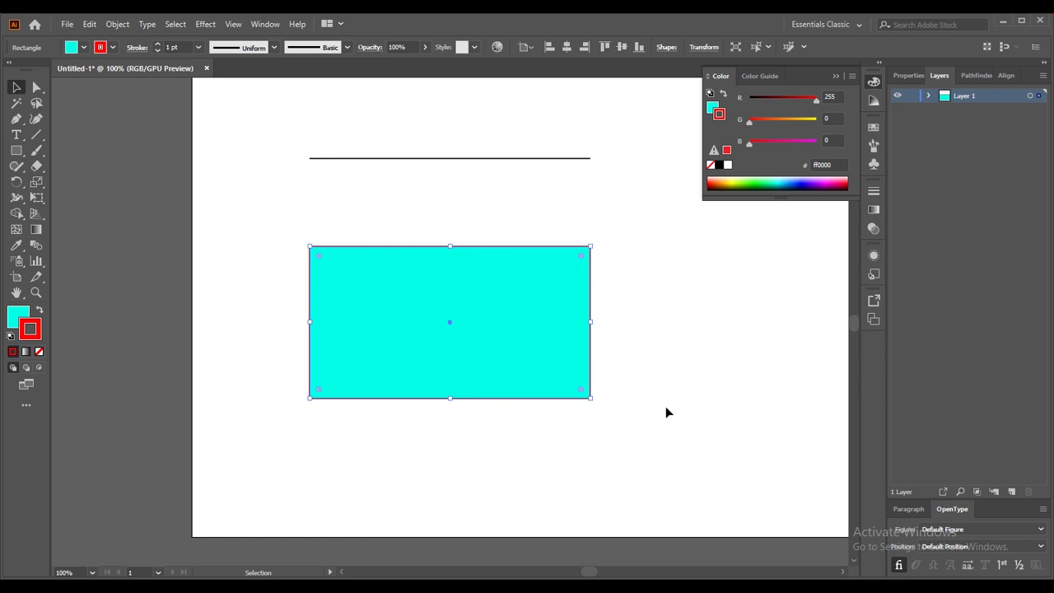
{"action": "left_click_drag", "start_coordinate": [278, 223], "coordinate": [631, 422]}
{"action": "key", "text": "Delete"}
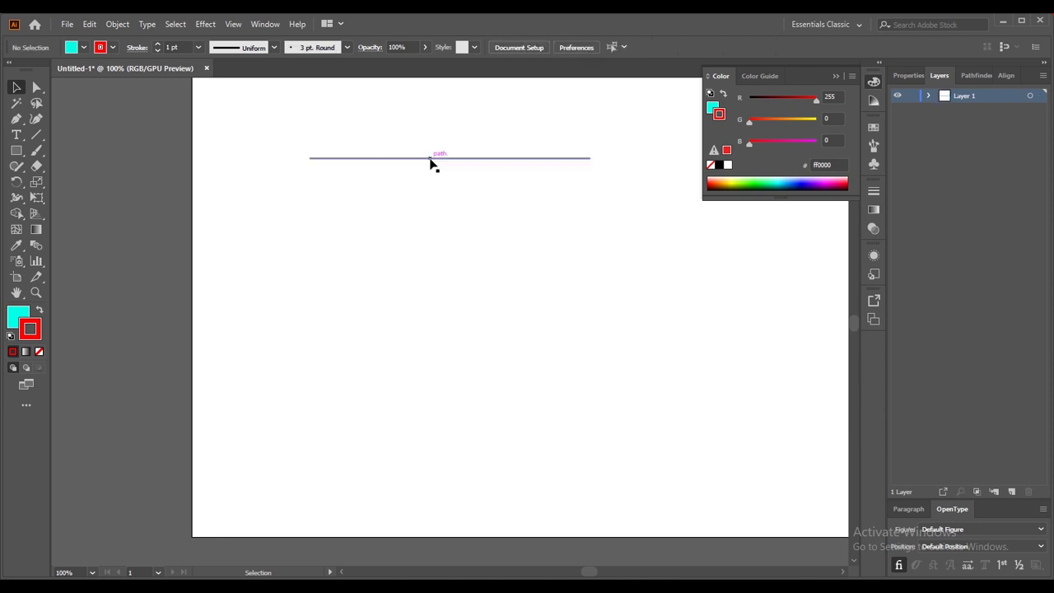
{"action": "left_click", "coordinate": [430, 159]}
{"action": "key", "text": "Delete"}
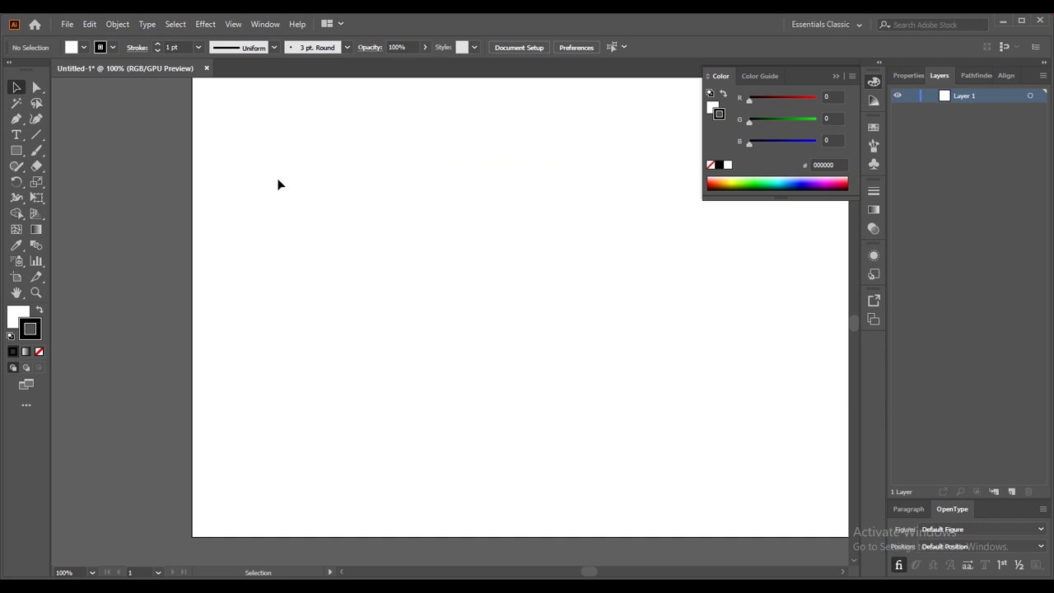
Draw a new rectangle filled green 02b227 and move it down and left
{"action": "left_click", "coordinate": [15, 151]}
{"action": "left_click_drag", "start_coordinate": [336, 169], "coordinate": [672, 317]}
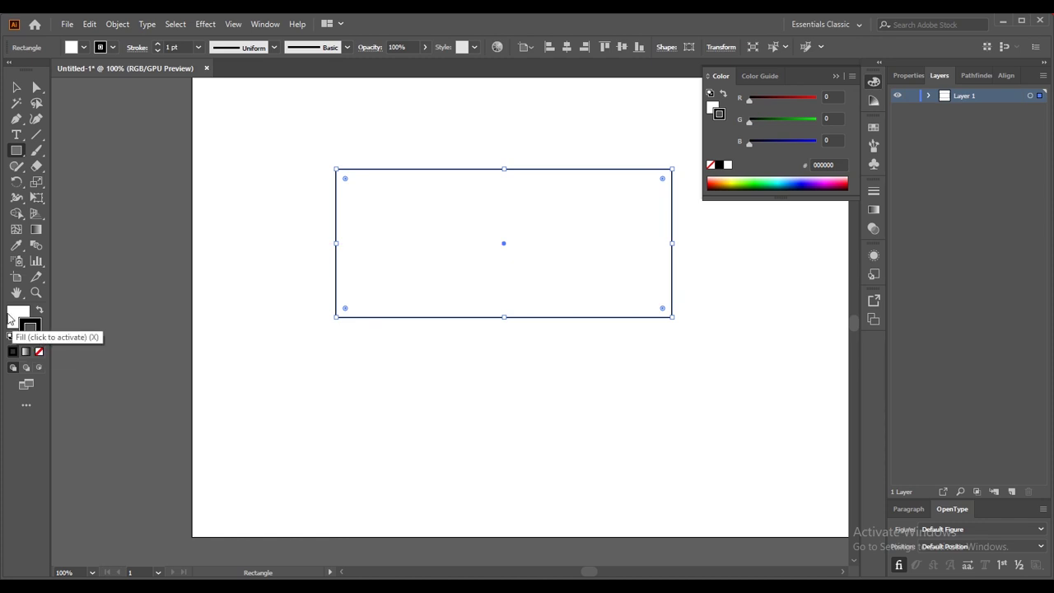
{"action": "double_click", "coordinate": [11, 319]}
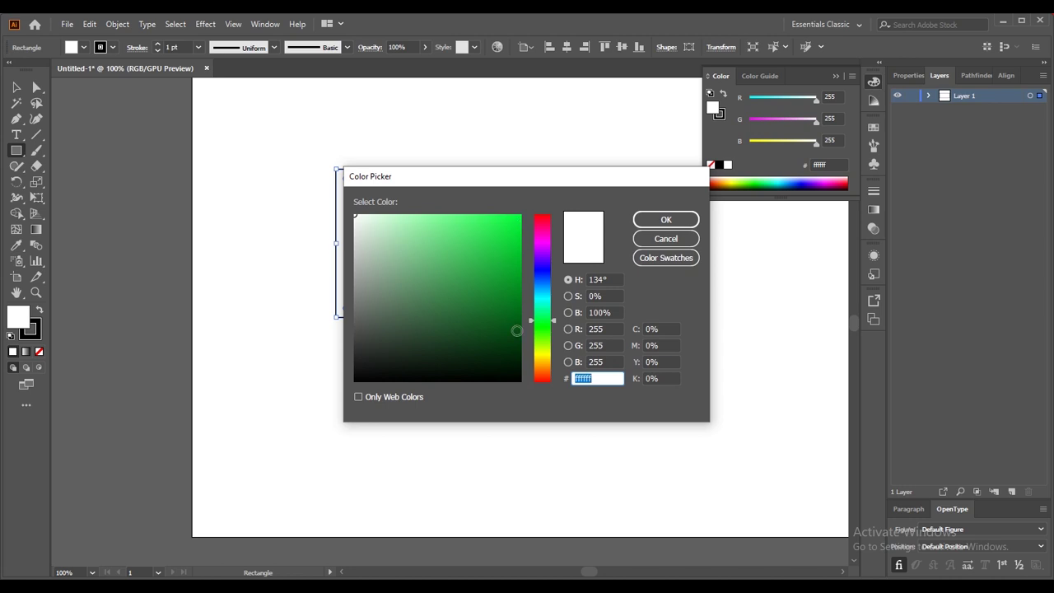
{"action": "left_click", "coordinate": [519, 264]}
{"action": "left_click", "coordinate": [667, 230]}
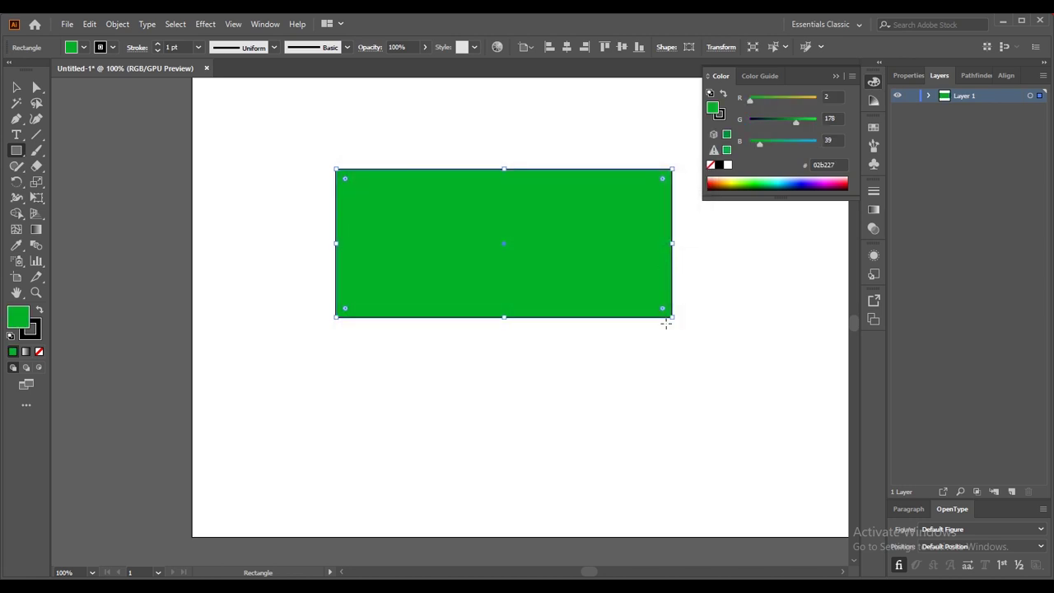
{"action": "left_click", "coordinate": [666, 357]}
{"action": "left_click", "coordinate": [565, 324]}
{"action": "left_click", "coordinate": [16, 86]}
{"action": "left_click", "coordinate": [635, 355]}
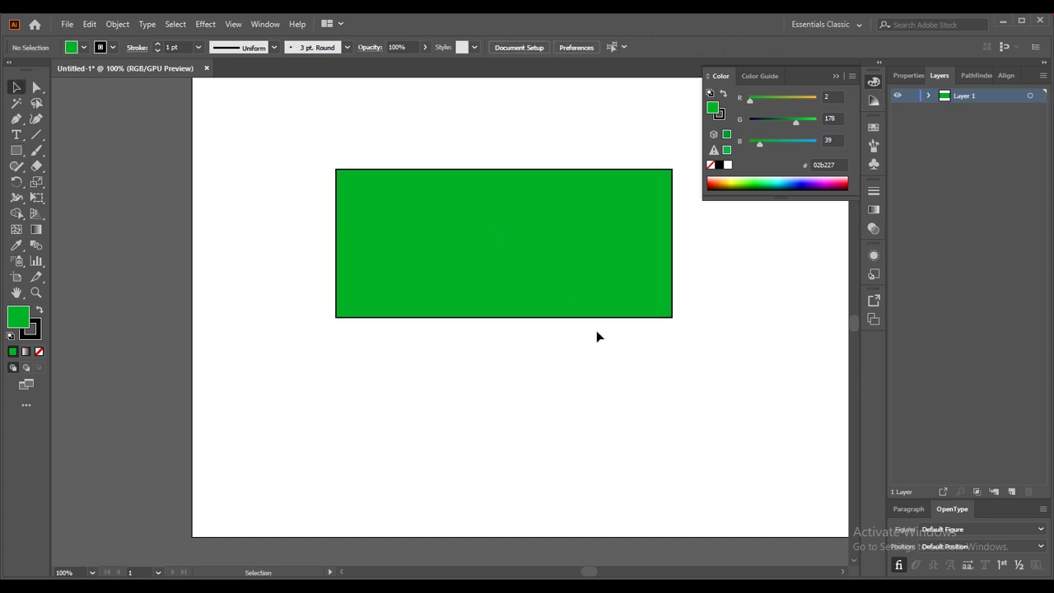
{"action": "left_click_drag", "start_coordinate": [590, 319], "coordinate": [558, 367]}
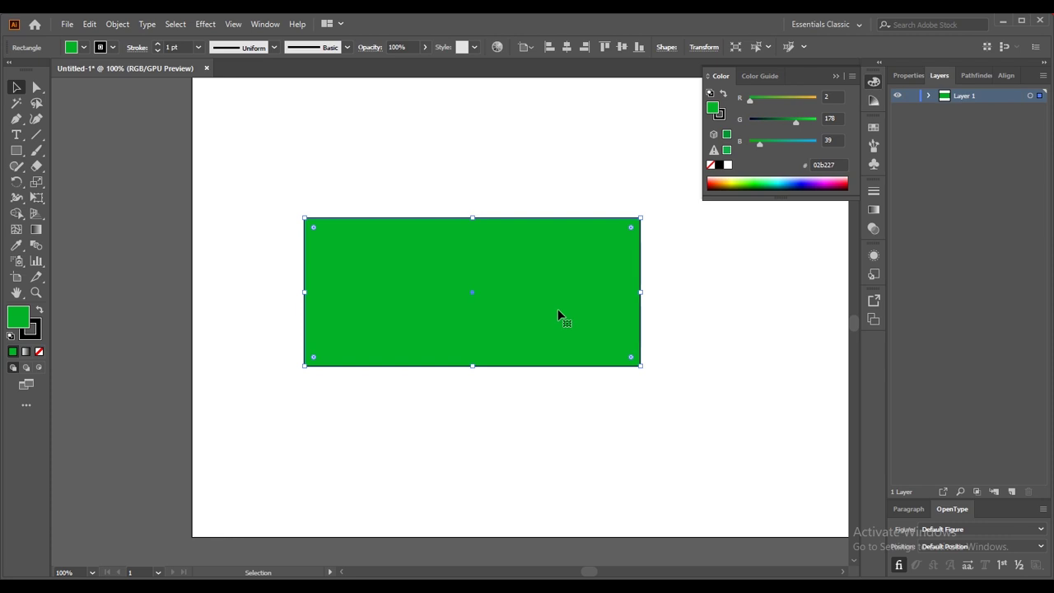
Give the rectangle a white fill and move it slightly higher on the artboard
{"action": "double_click", "coordinate": [22, 327]}
{"action": "left_click_drag", "start_coordinate": [368, 223], "coordinate": [347, 214]}
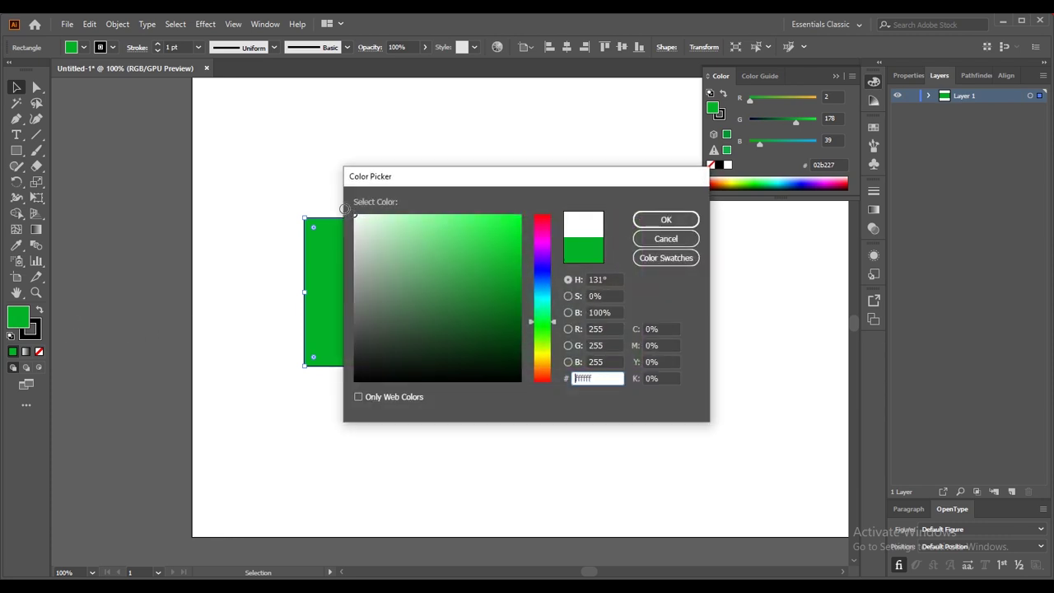
{"action": "left_click", "coordinate": [667, 218]}
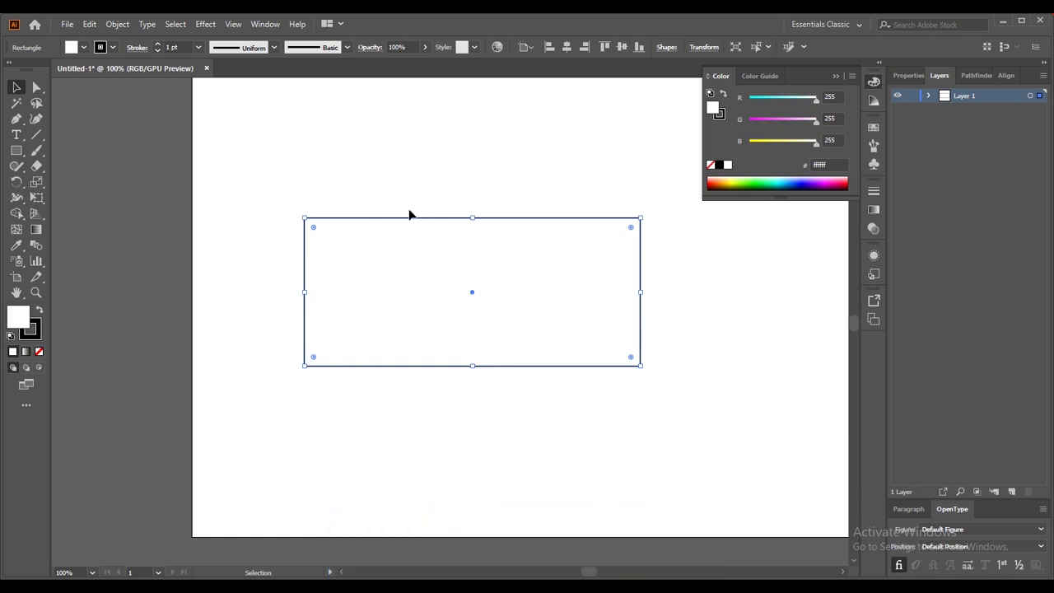
{"action": "left_click_drag", "start_coordinate": [390, 222], "coordinate": [403, 177]}
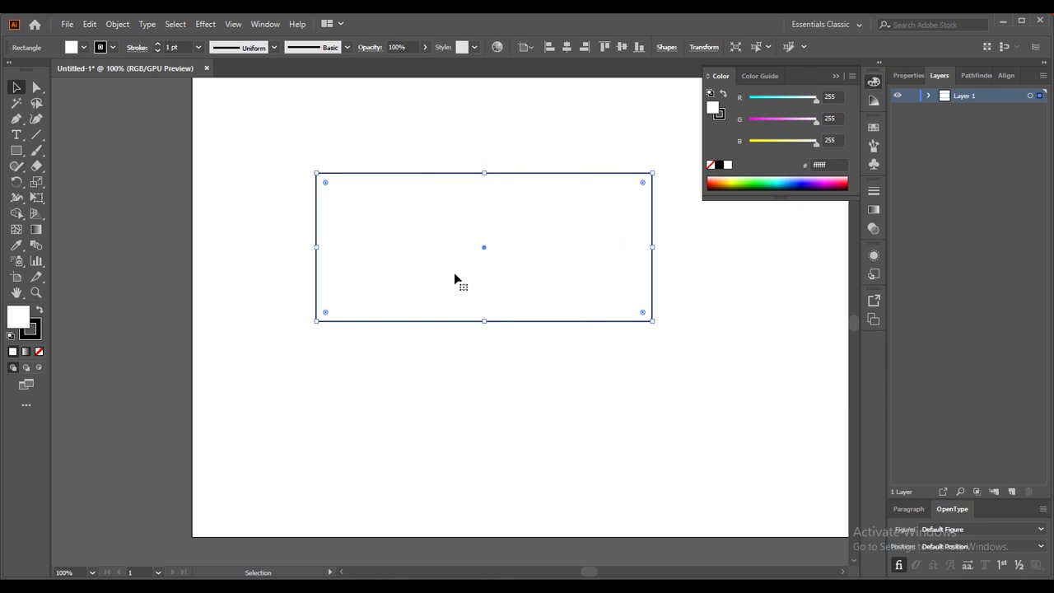
{"action": "left_click_drag", "start_coordinate": [482, 248], "coordinate": [475, 277]}
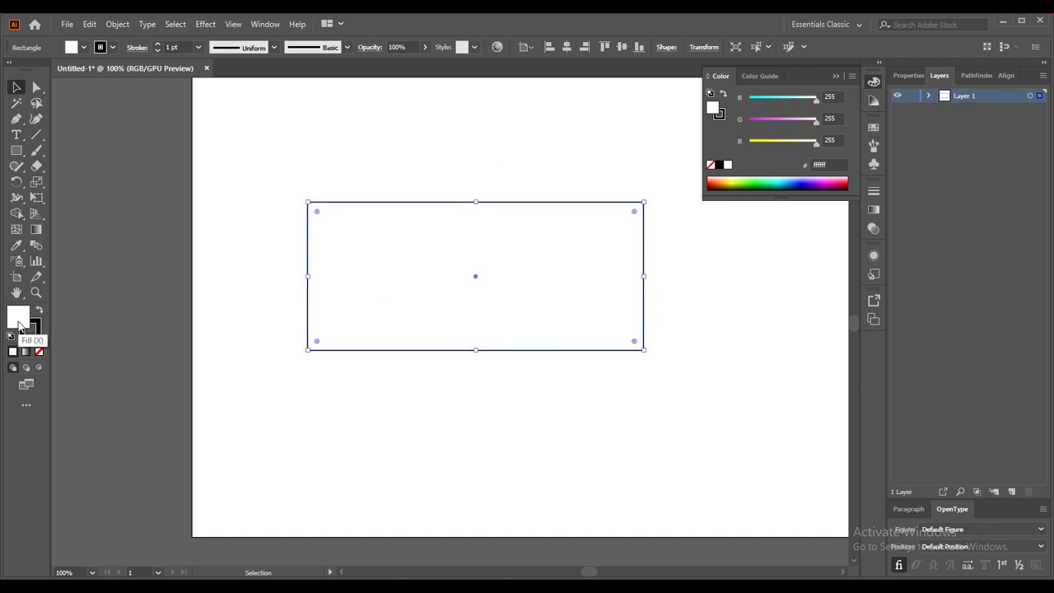
Change the rectangle's fill to dark green 037516, then deselect it
{"action": "double_click", "coordinate": [19, 327]}
{"action": "left_click", "coordinate": [517, 305]}
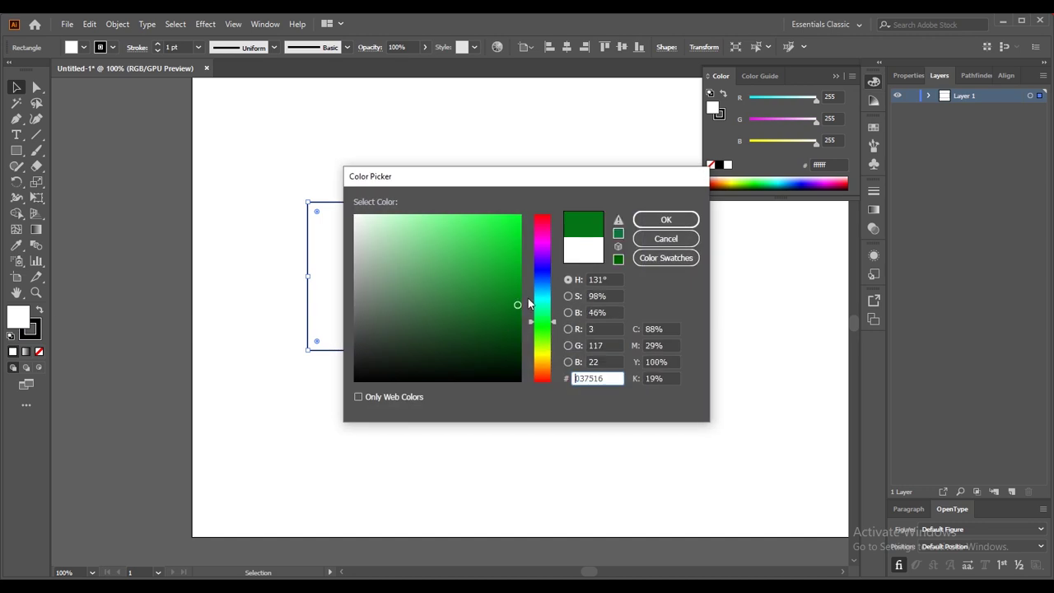
{"action": "left_click", "coordinate": [666, 220]}
{"action": "left_click", "coordinate": [773, 272]}
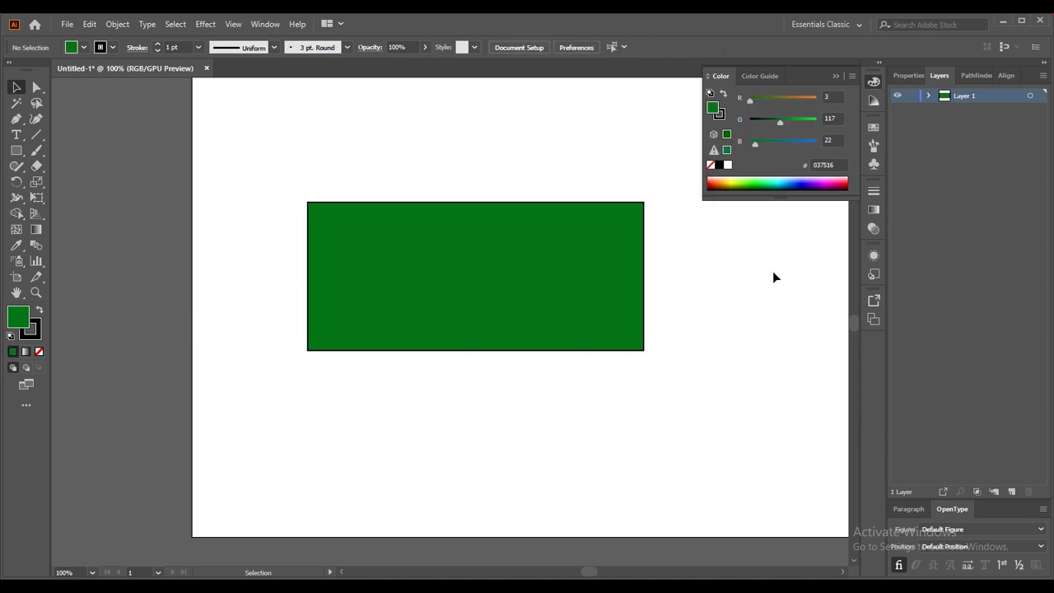
{"action": "left_click", "coordinate": [614, 283]}
{"action": "left_click", "coordinate": [754, 280]}
{"action": "left_click", "coordinate": [31, 334]}
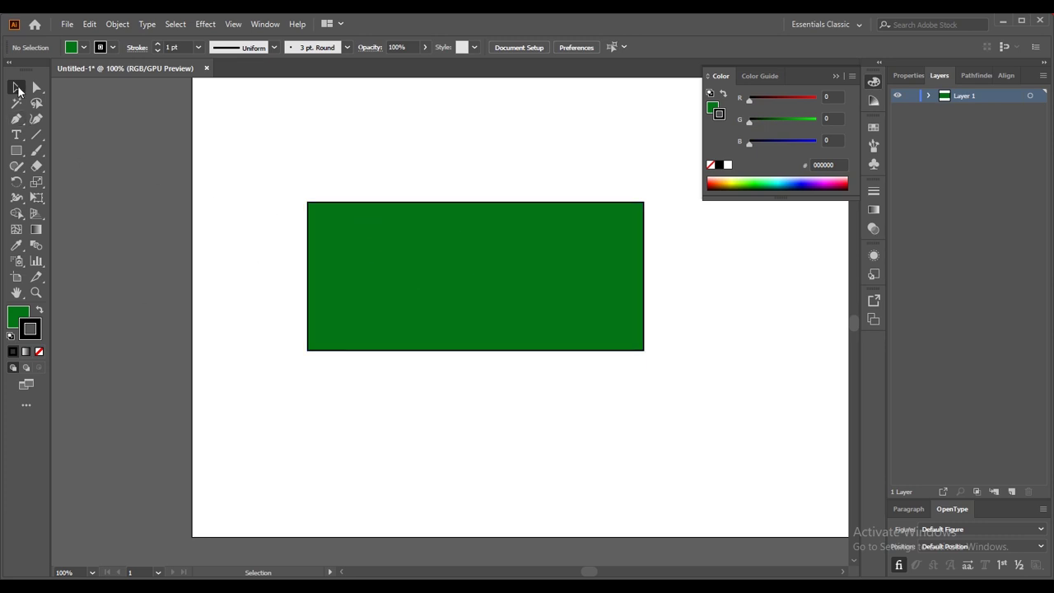
Marquee-select the green rectangle and delete it
{"action": "left_click_drag", "start_coordinate": [261, 173], "coordinate": [756, 428]}
{"action": "key", "text": "Delete"}
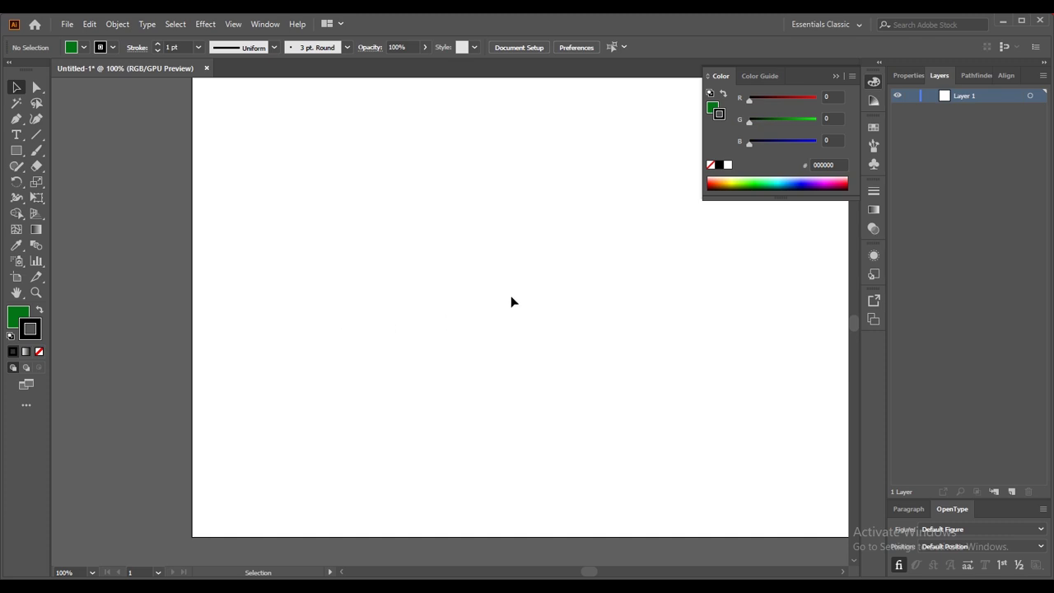
Draw a tall vertical line at the left and a shorter horizontal line to its right
{"action": "left_click", "coordinate": [36, 136]}
{"action": "left_click_drag", "start_coordinate": [285, 122], "coordinate": [285, 426]}
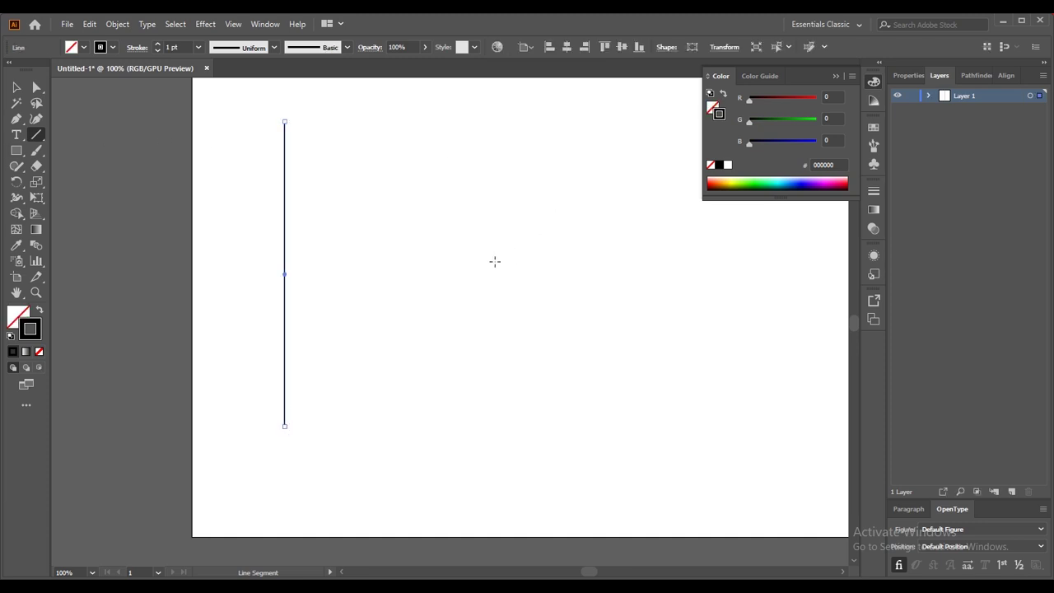
{"action": "left_click", "coordinate": [363, 227]}
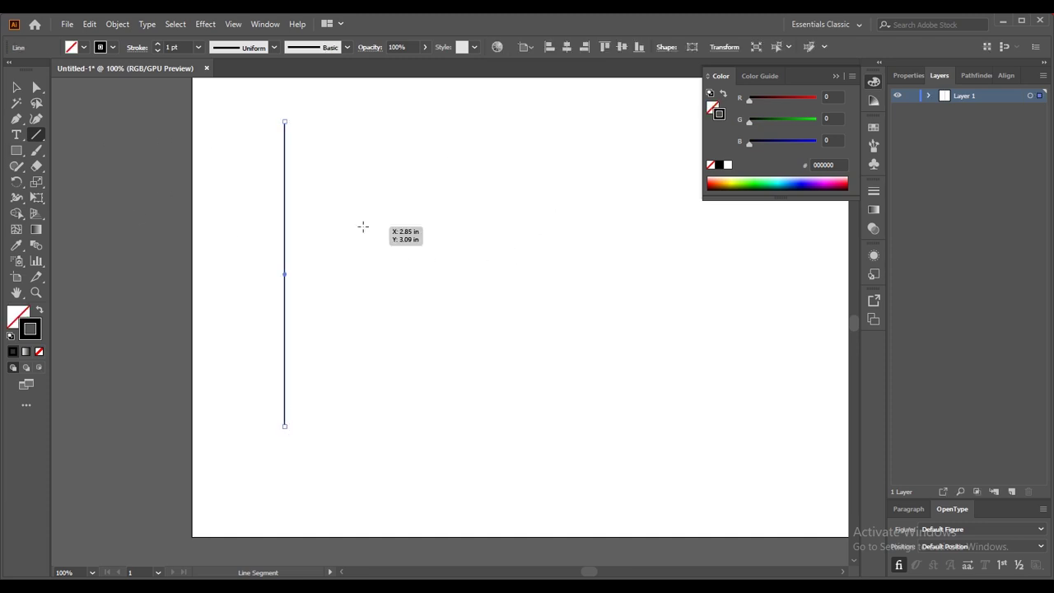
{"action": "left_click", "coordinate": [559, 339]}
{"action": "left_click_drag", "start_coordinate": [395, 234], "coordinate": [688, 234]}
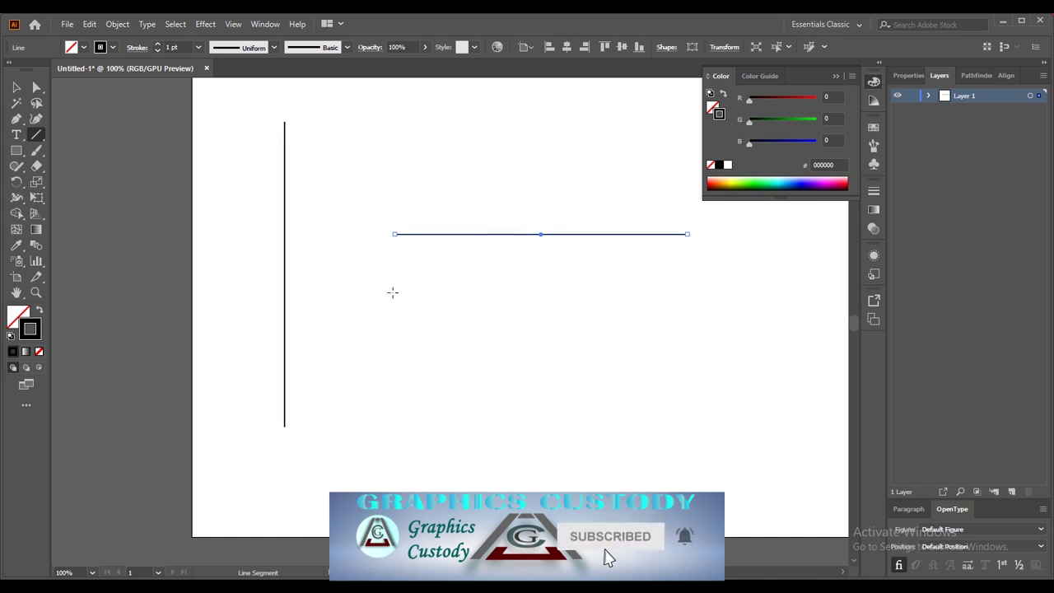
{"action": "left_click", "coordinate": [17, 88]}
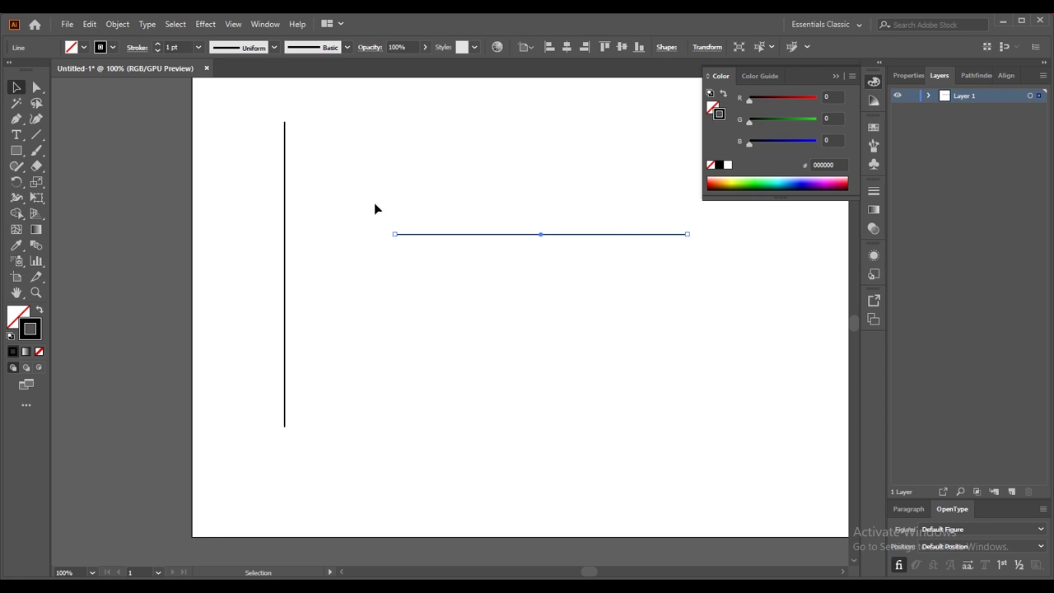
Place a text label below the horizontal line, replacing the placeholder with HORIZONTAL
{"action": "left_click", "coordinate": [16, 134]}
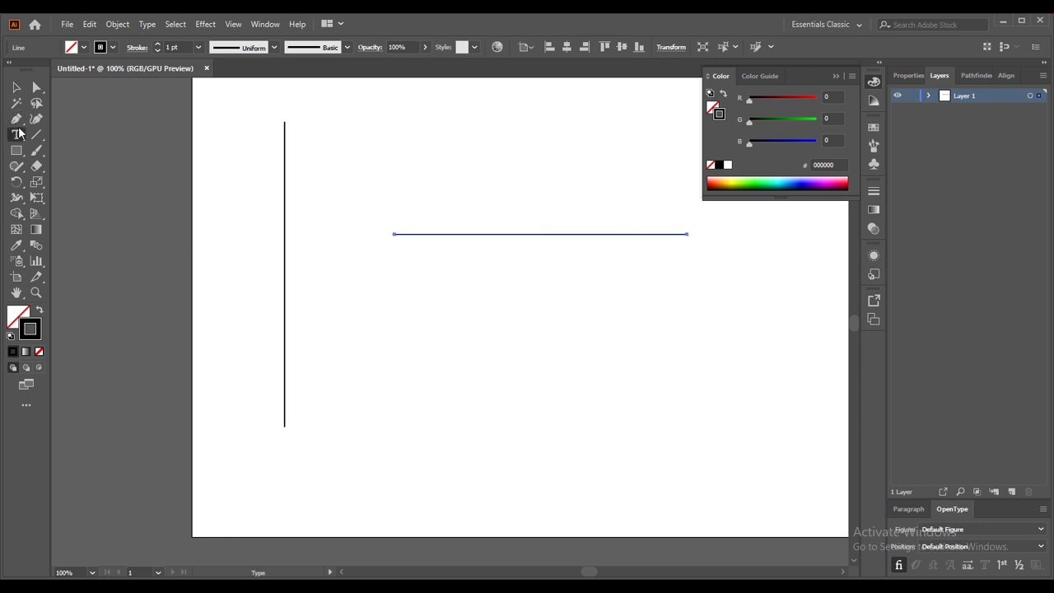
{"action": "left_click", "coordinate": [446, 255]}
{"action": "left_click", "coordinate": [499, 251]}
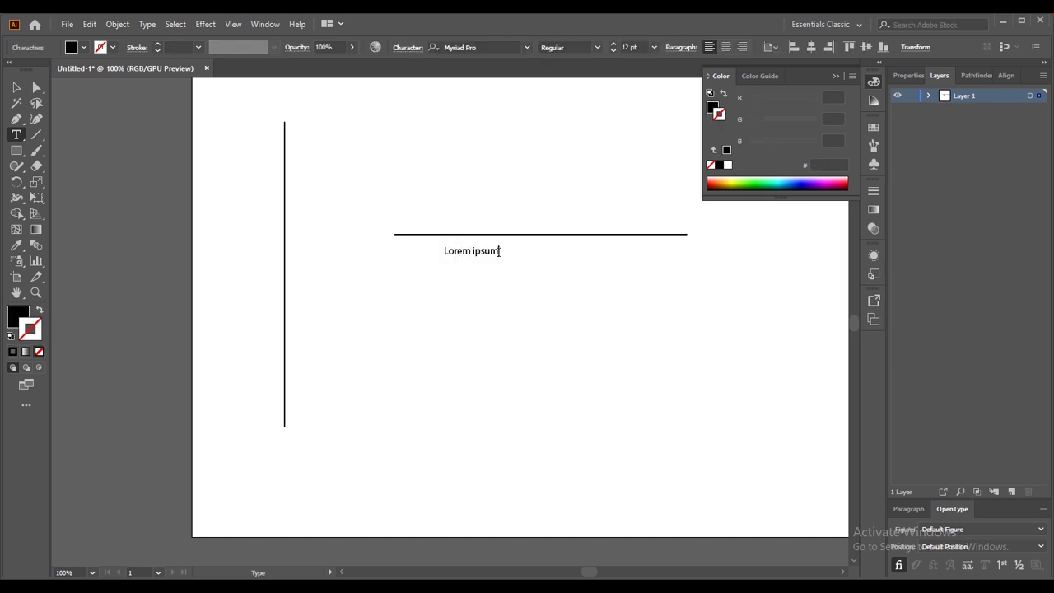
{"action": "key", "text": "BackSpace"}
{"action": "key", "text": "BackSpace"}
{"action": "key", "text": "BackSpace"}
{"action": "key", "text": "BackSpace"}
{"action": "key", "text": "BackSpace"}
{"action": "type", "text": "TAL"}
{"action": "left_click", "coordinate": [15, 134]}
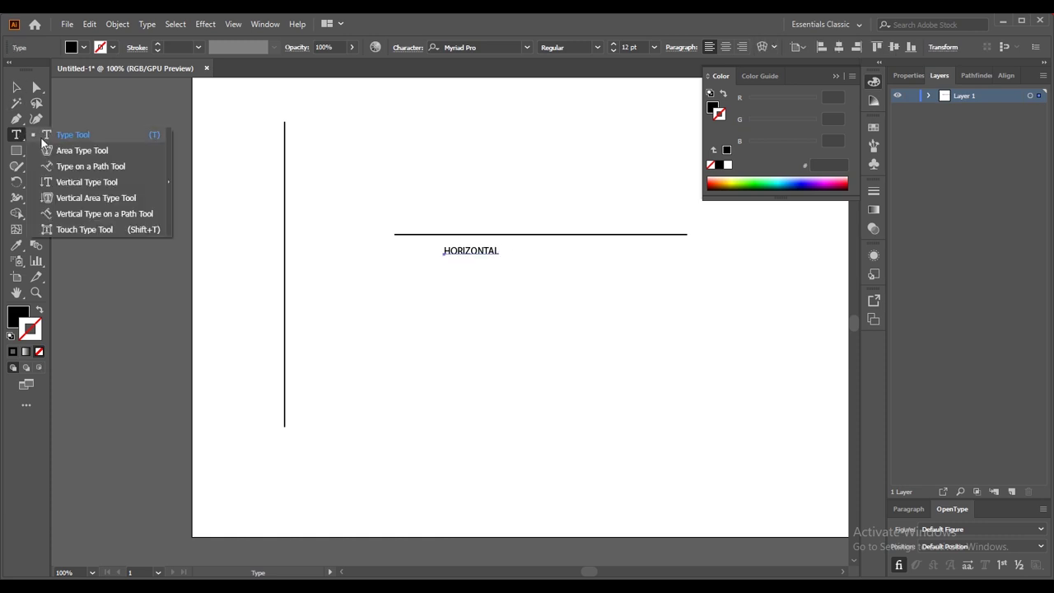
Add a vertical-type VERTICAL label beside the vertical line
{"action": "left_click", "coordinate": [92, 183]}
{"action": "left_click", "coordinate": [277, 188]}
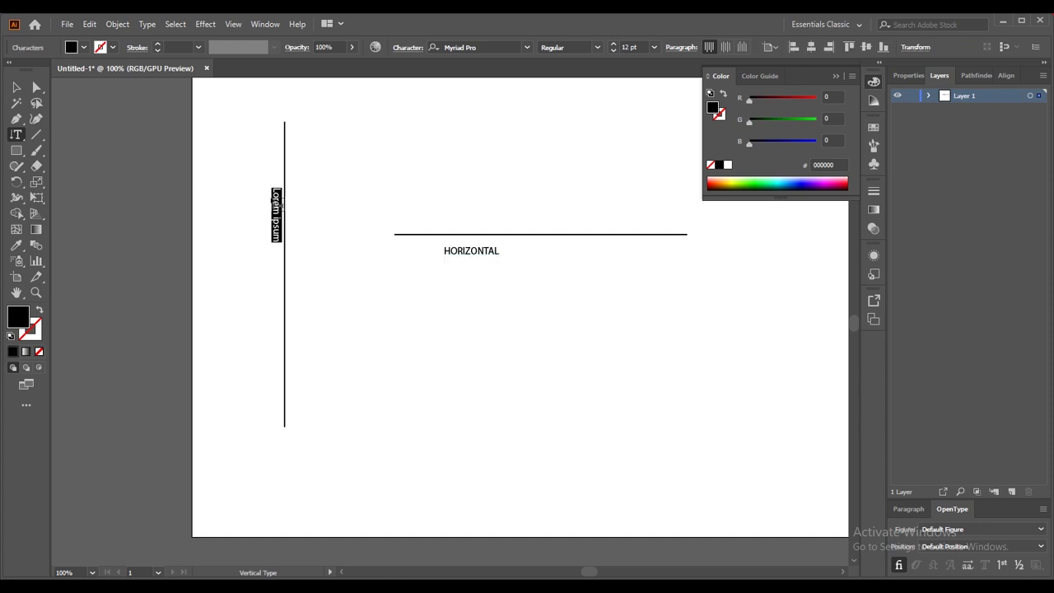
{"action": "left_click", "coordinate": [294, 252], "text": "ctrl"}
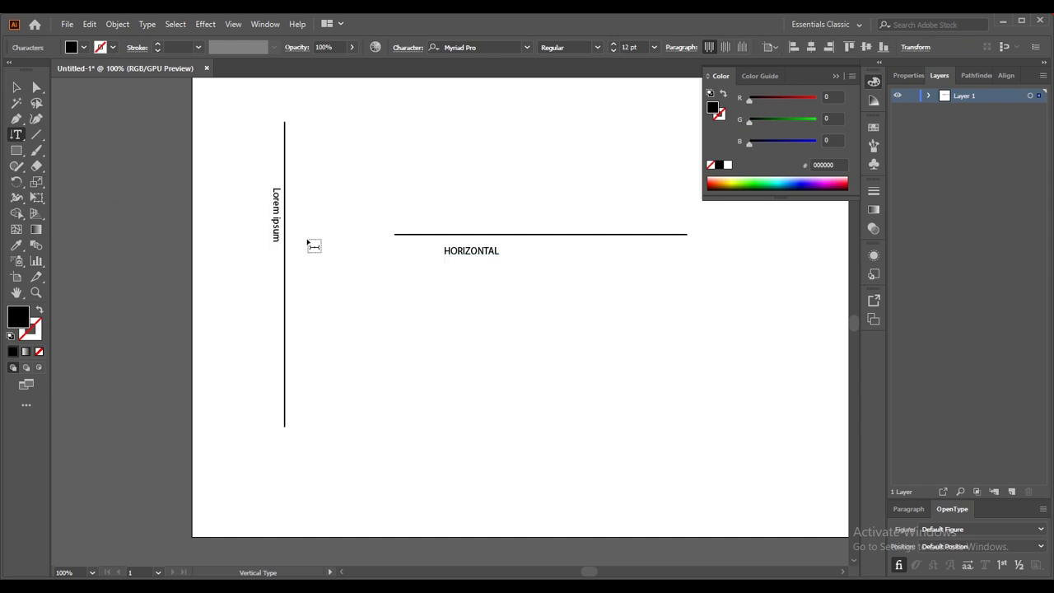
{"action": "key", "text": "BackSpace"}
{"action": "key", "text": "BackSpace"}
{"action": "key", "text": "BackSpace"}
{"action": "key", "text": "BackSpace"}
{"action": "key", "text": "BackSpace"}
{"action": "key", "text": "BackSpace"}
{"action": "key", "text": "BackSpace"}
{"action": "type", "text": "RT"}
Scale VERTICAL up to about 79.5 pt and HORIZONTAL to about 97 pt
{"action": "left_click", "coordinate": [17, 87]}
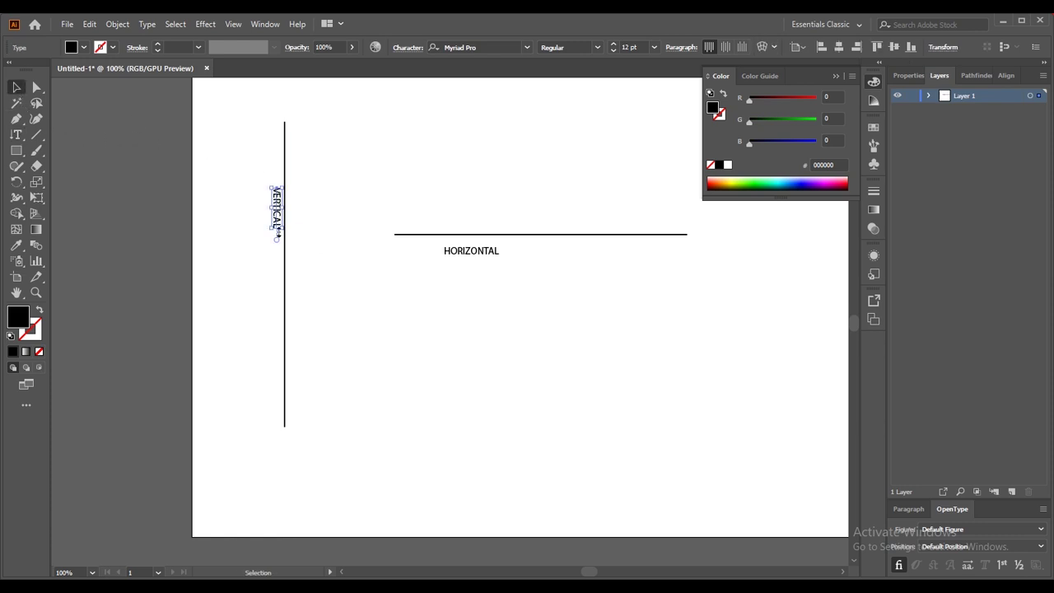
{"action": "left_click_drag", "start_coordinate": [271, 231], "coordinate": [213, 393]}
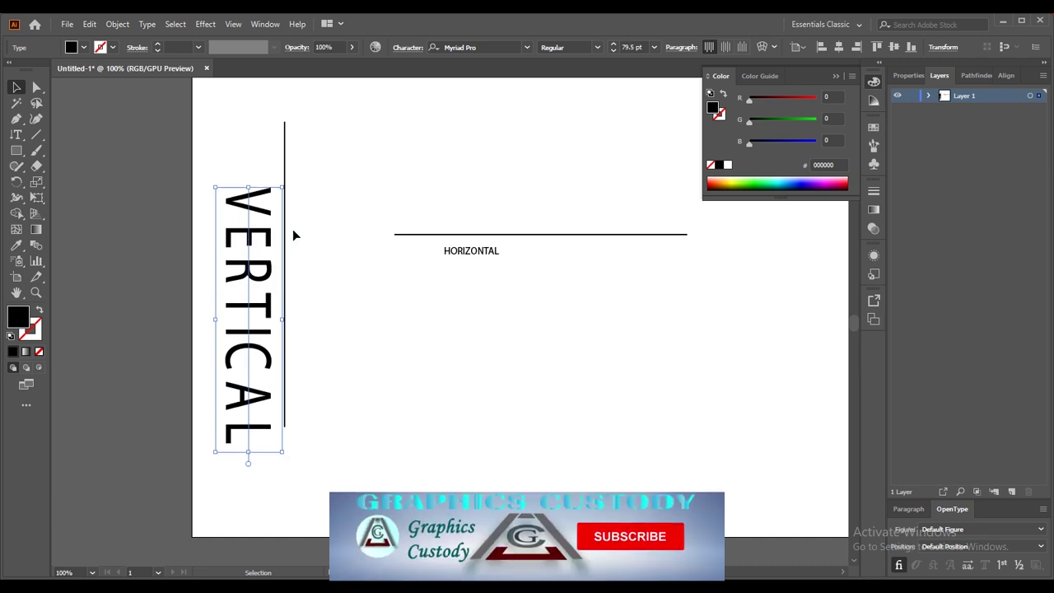
{"action": "key", "text": "Up"}
{"action": "key", "text": "Up"}
{"action": "key", "text": "Up"}
{"action": "key", "text": "Up"}
{"action": "key", "text": "Up"}
{"action": "key", "text": "Up"}
{"action": "key", "text": "Up"}
{"action": "key", "text": "Up"}
{"action": "key", "text": "Up"}
{"action": "key", "text": "Up"}
{"action": "key", "text": "Up"}
{"action": "key", "text": "Up"}
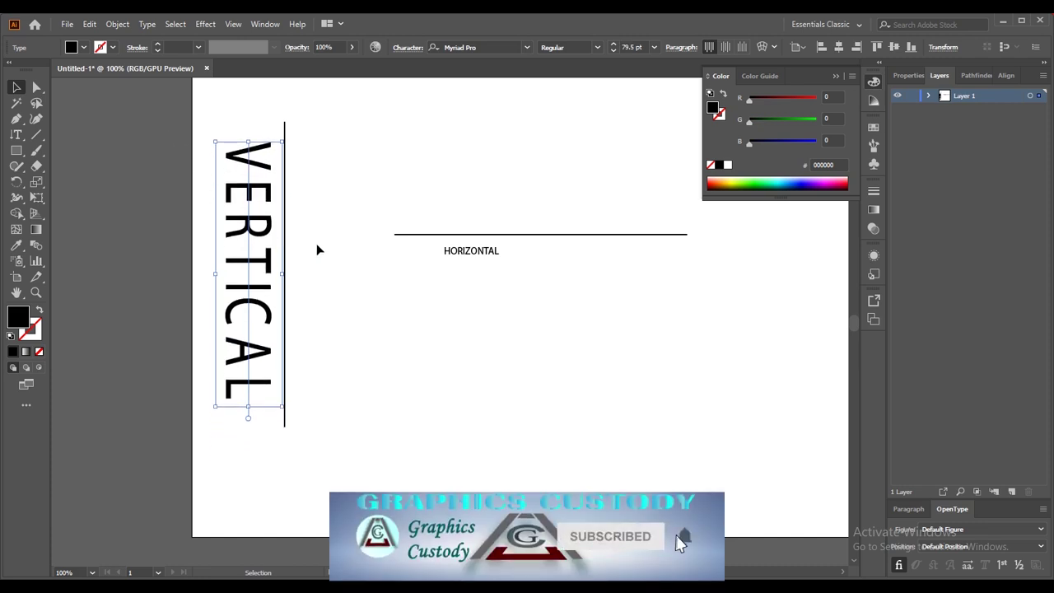
{"action": "left_click", "coordinate": [473, 252]}
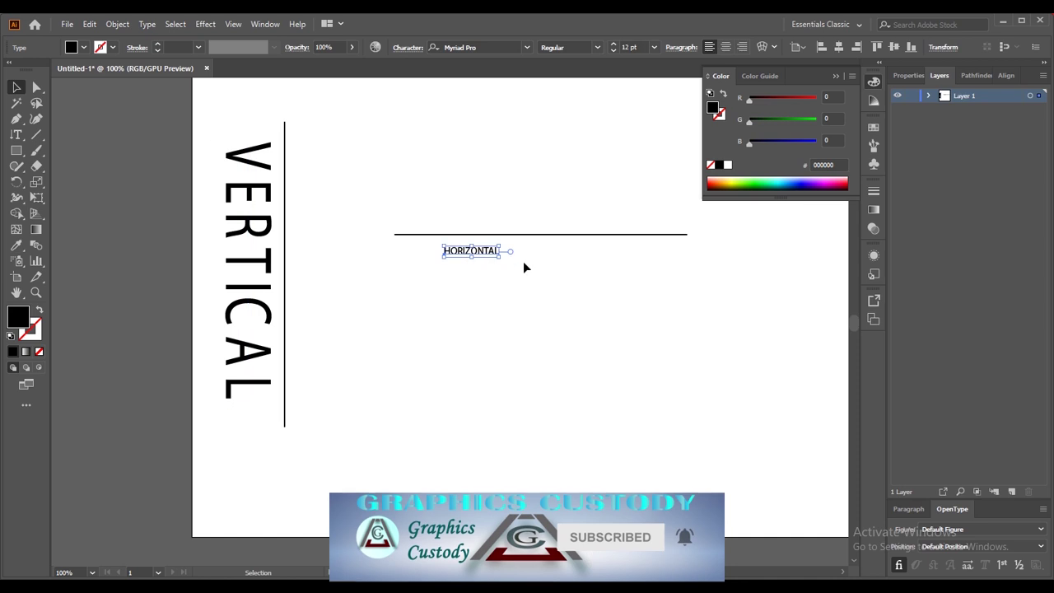
{"action": "left_click_drag", "start_coordinate": [499, 258], "coordinate": [674, 330]}
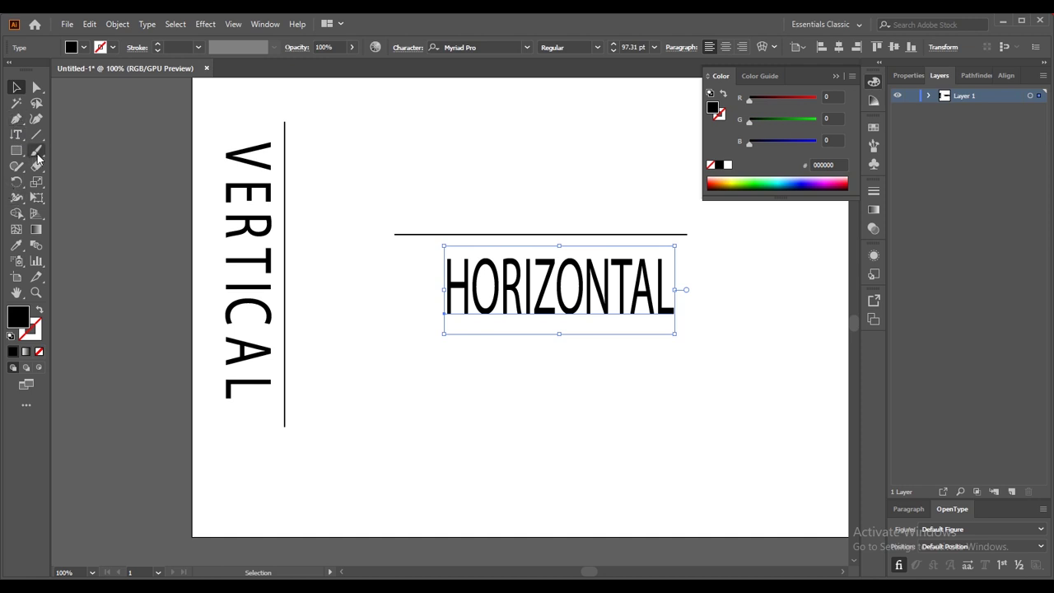
Draw the top arrowhead's two arms at the vertical line's upper end
{"action": "left_click", "coordinate": [16, 119]}
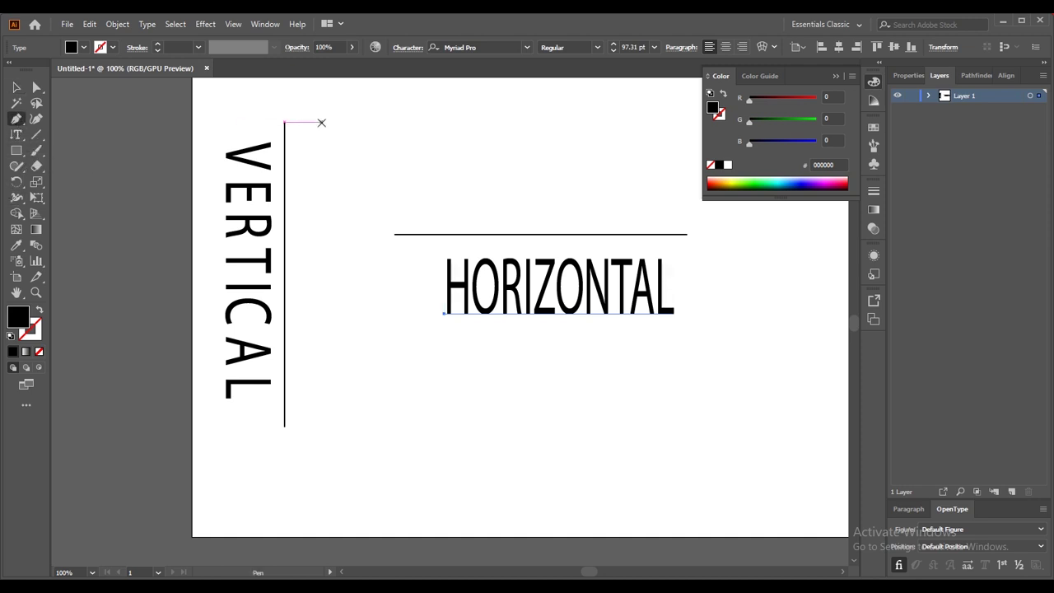
{"action": "left_click", "coordinate": [264, 133]}
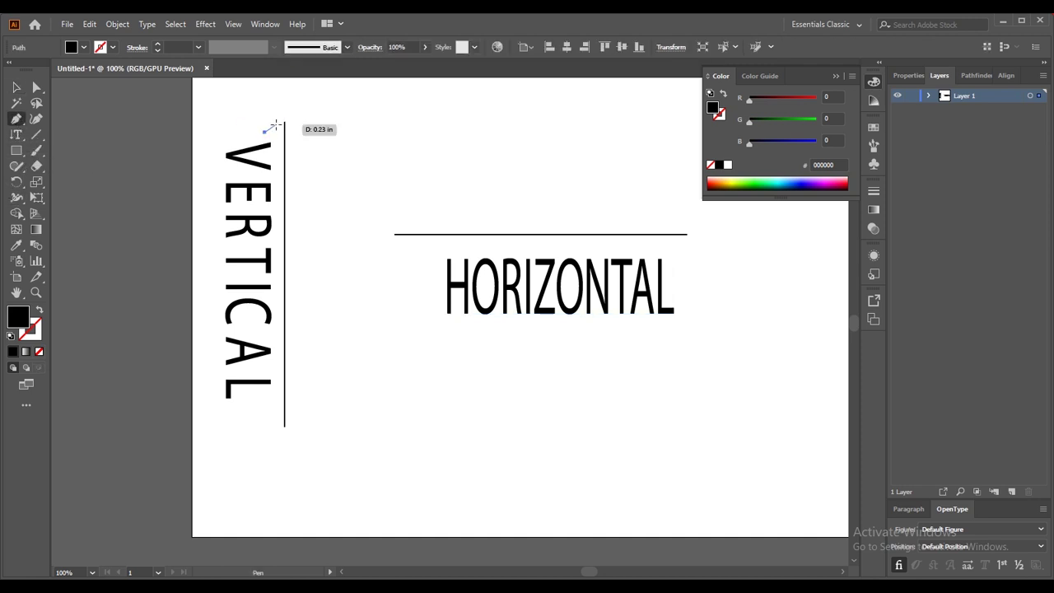
{"action": "left_click", "coordinate": [284, 121]}
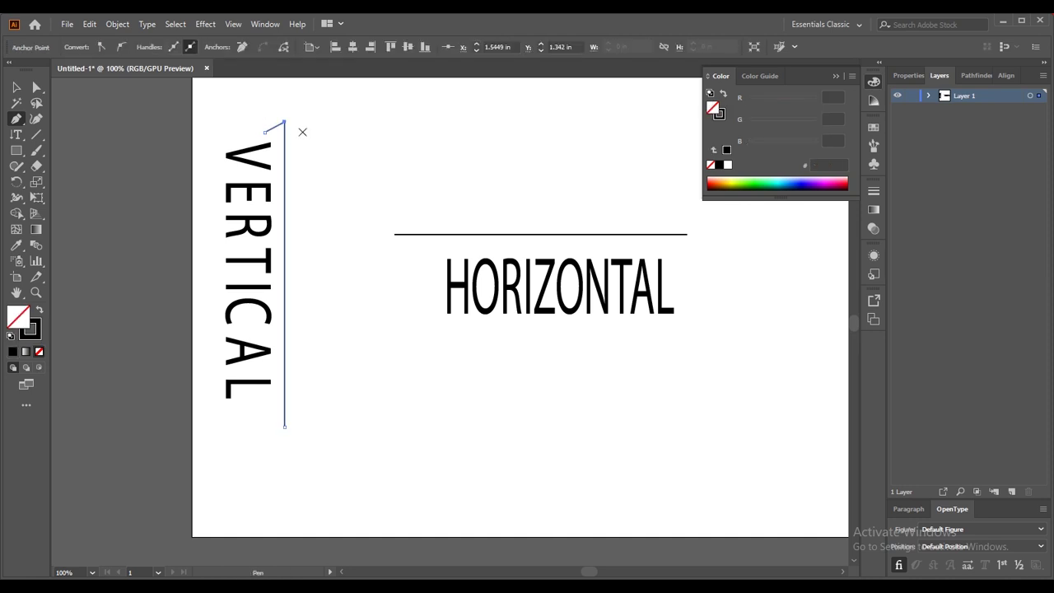
{"action": "key", "text": "Escape"}
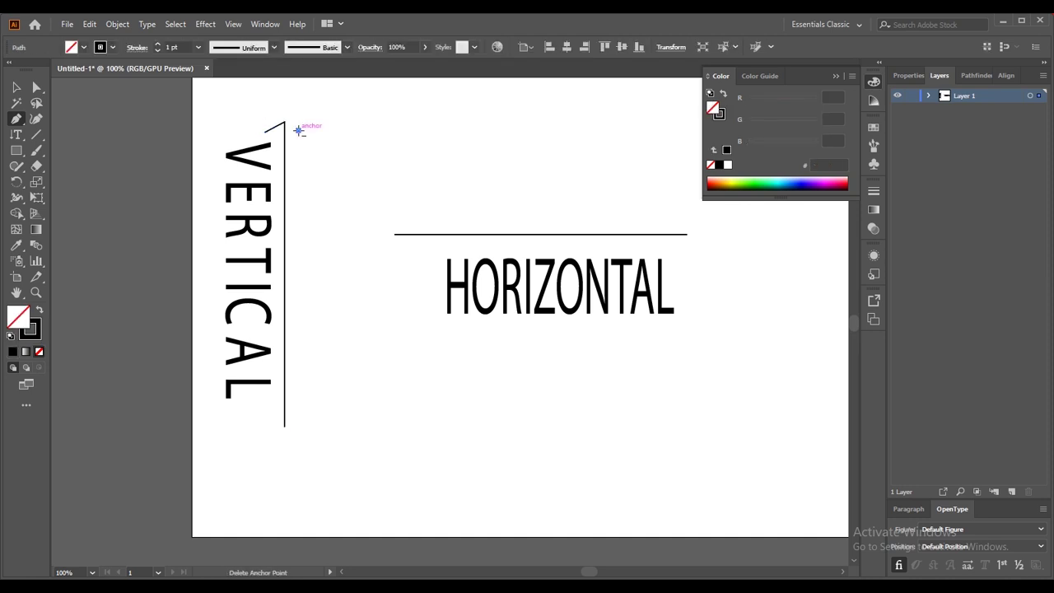
{"action": "mouse_move", "coordinate": [284, 122]}
{"action": "left_mouse_down"}
{"action": "mouse_move", "coordinate": [307, 132]}
{"action": "mouse_move", "coordinate": [202, 97]}
{"action": "left_mouse_up"}
{"action": "left_click", "coordinate": [17, 86]}
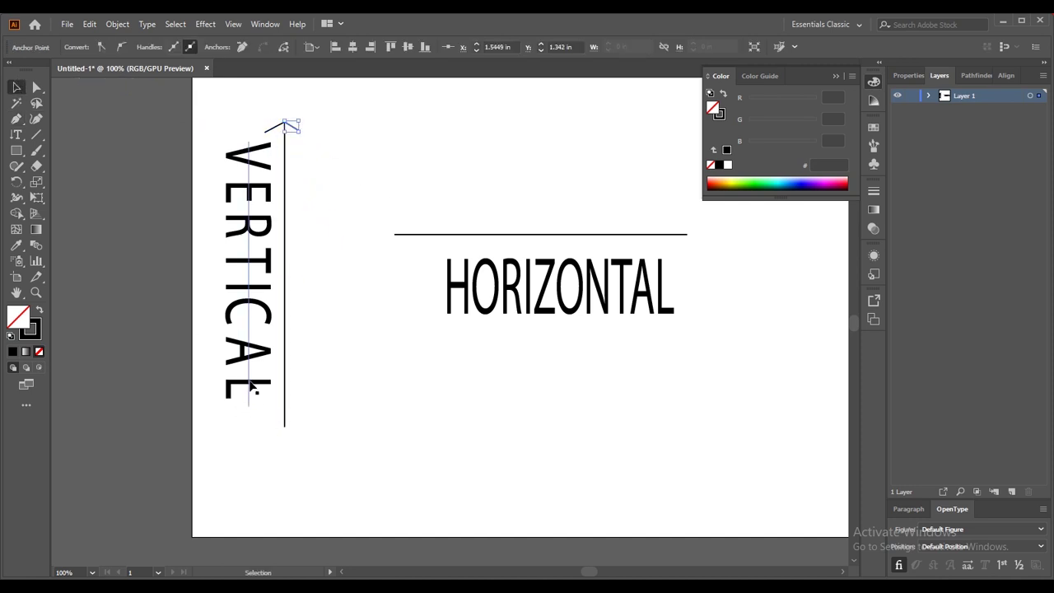
Draw the arrowhead at the vertical line's bottom end
{"action": "key", "text": "p"}
{"action": "left_click_drag", "start_coordinate": [263, 417], "coordinate": [306, 414]}
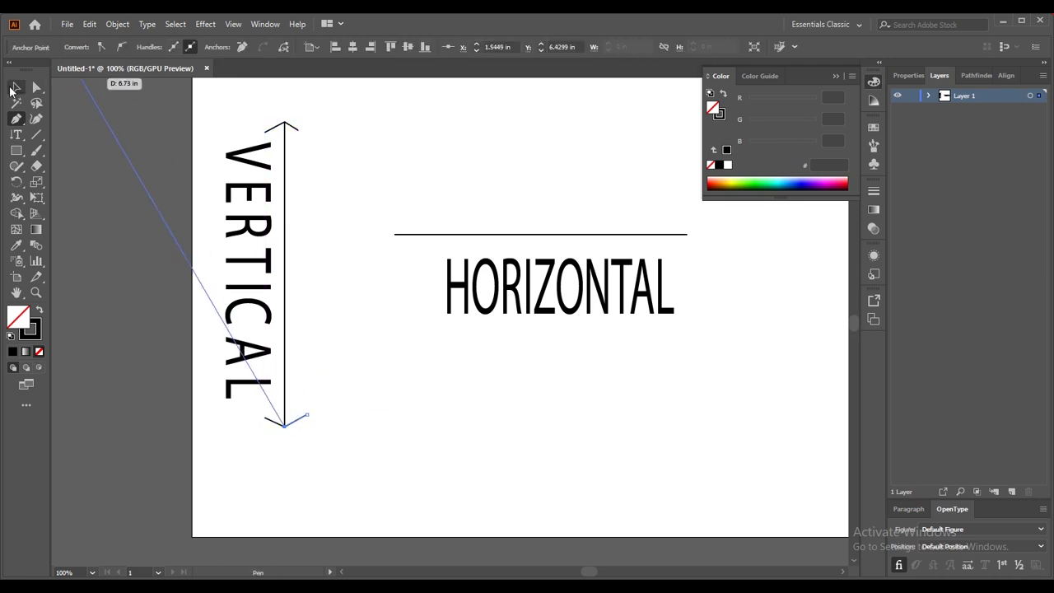
{"action": "left_click", "coordinate": [15, 88]}
{"action": "key", "text": "p"}
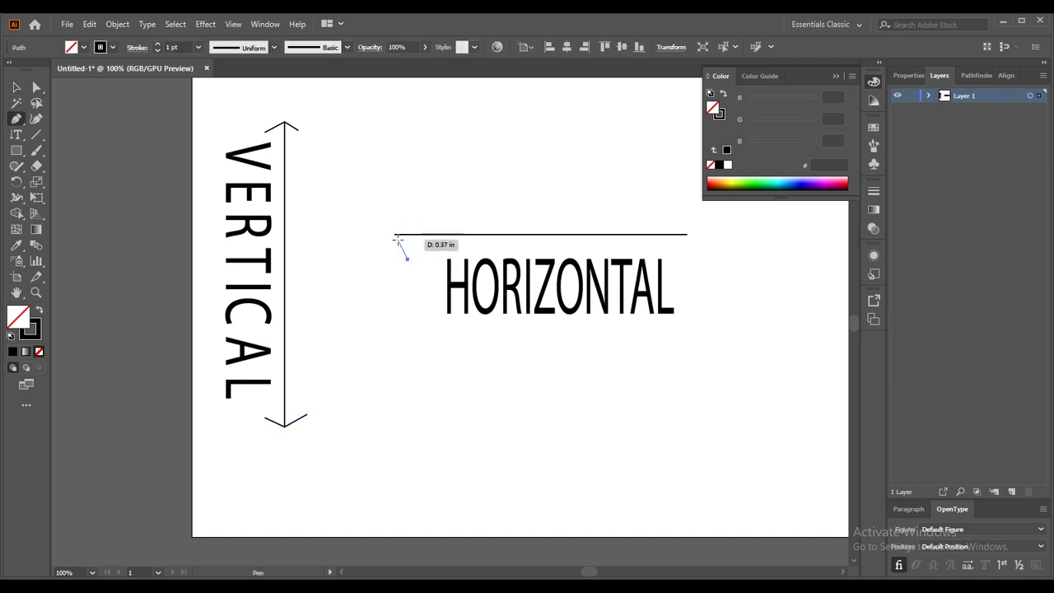
Draw the left arrowhead arm at the horizontal line's left end
{"action": "left_click", "coordinate": [395, 235]}
{"action": "left_click", "coordinate": [418, 202]}
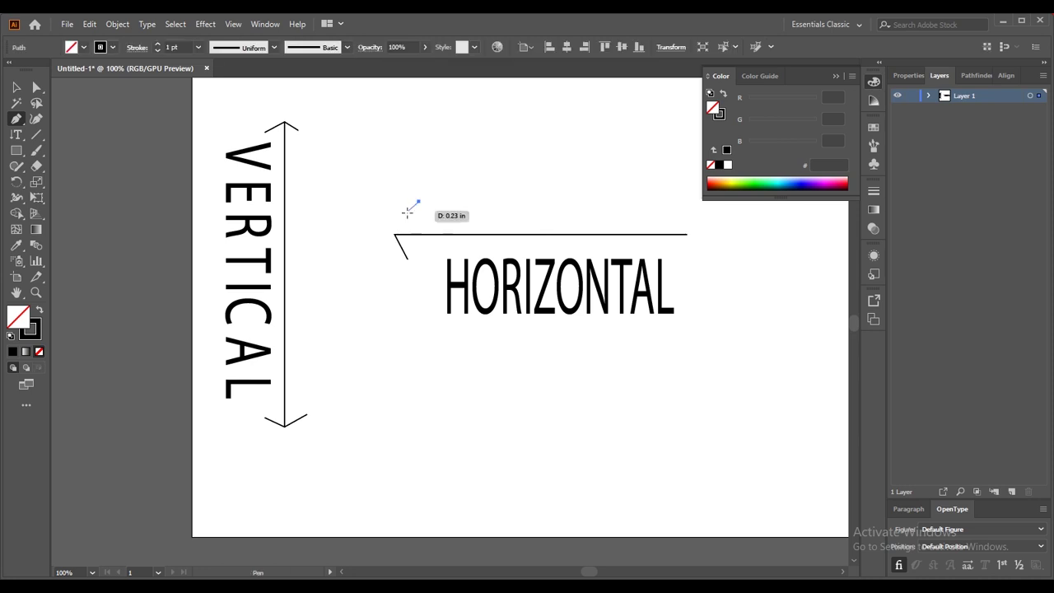
{"action": "left_click", "coordinate": [395, 235]}
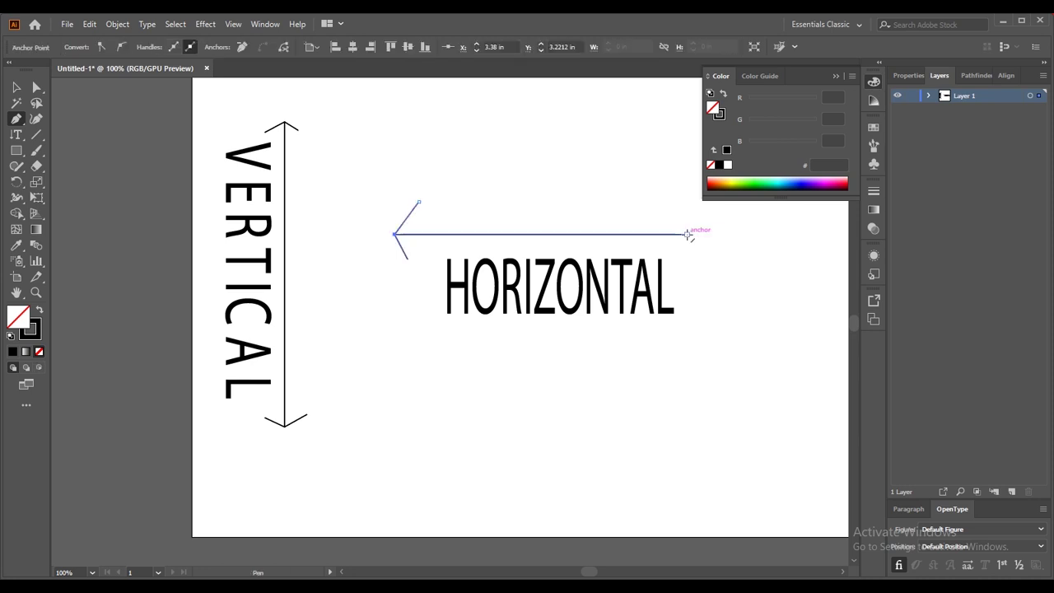
Draw the right arrowhead's upper and lower arms at the line's right end
{"action": "left_click", "coordinate": [688, 235]}
{"action": "left_click", "coordinate": [658, 201]}
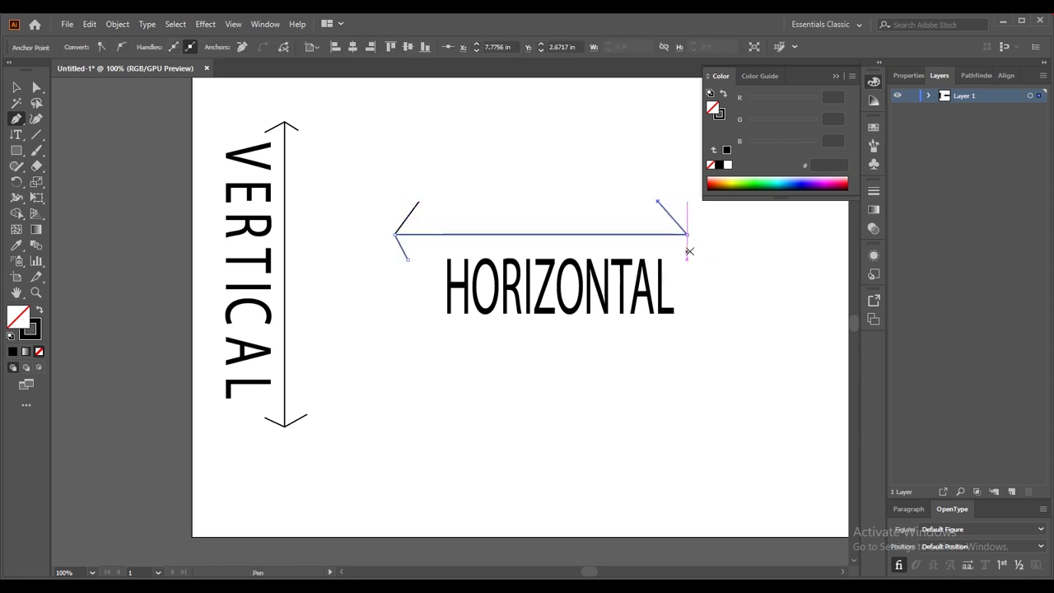
{"action": "left_click", "coordinate": [682, 268]}
{"action": "left_click", "coordinate": [686, 234]}
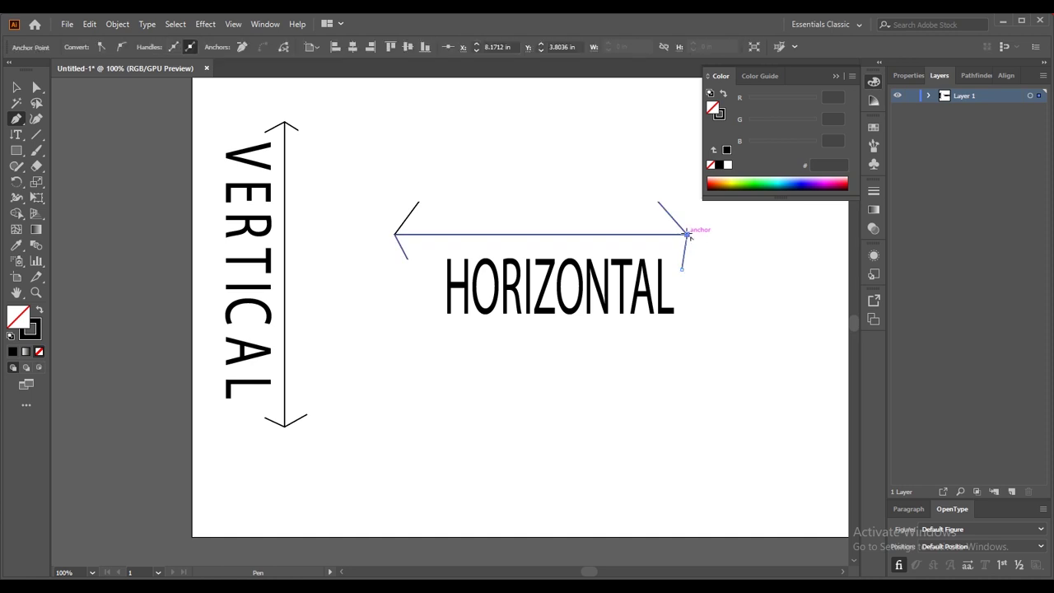
{"action": "left_click", "coordinate": [15, 86]}
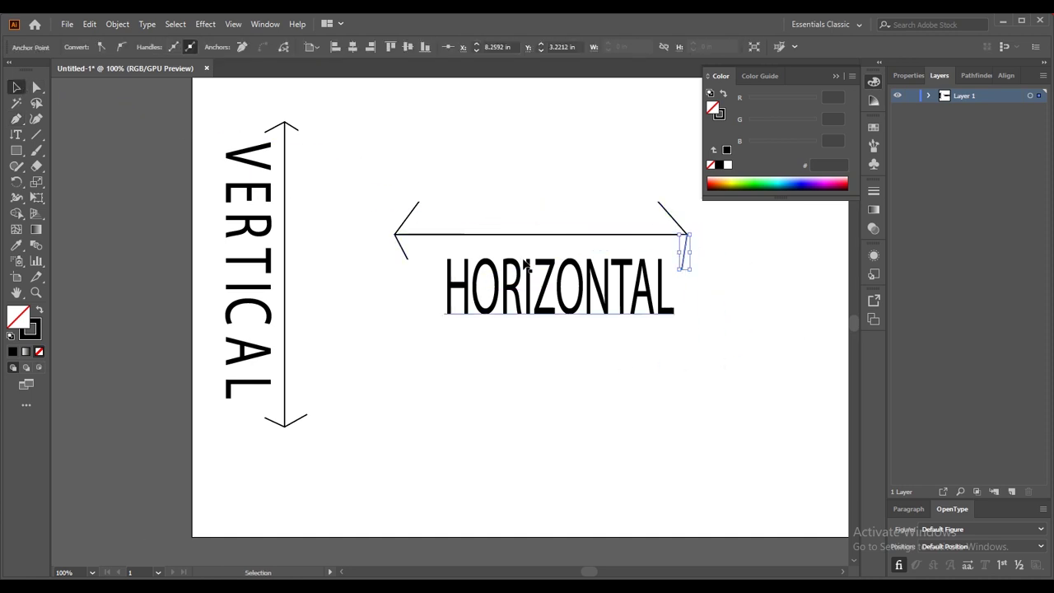